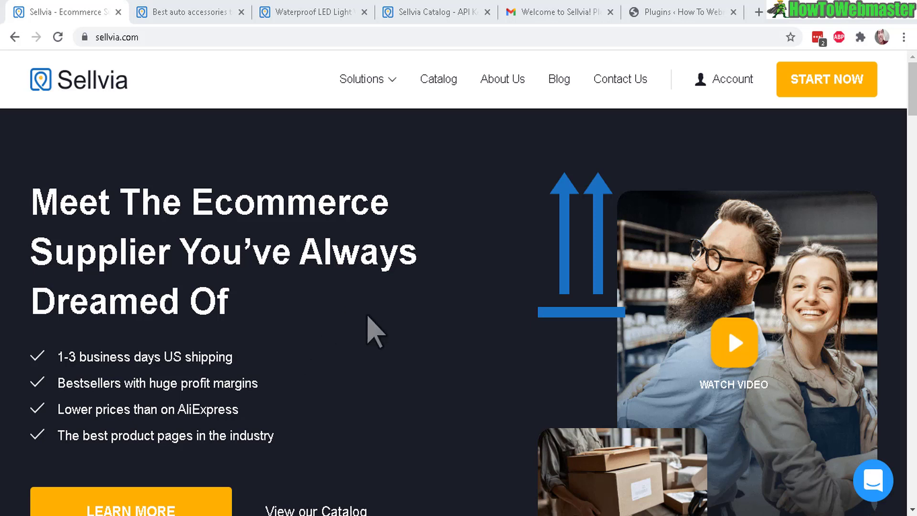
Highlight the homepage's 'Lower prices than on AliExpress' and '1-3 business days' US shipping lines.
{"action": "left_click_drag", "start_coordinate": [57, 410], "coordinate": [287, 406]}
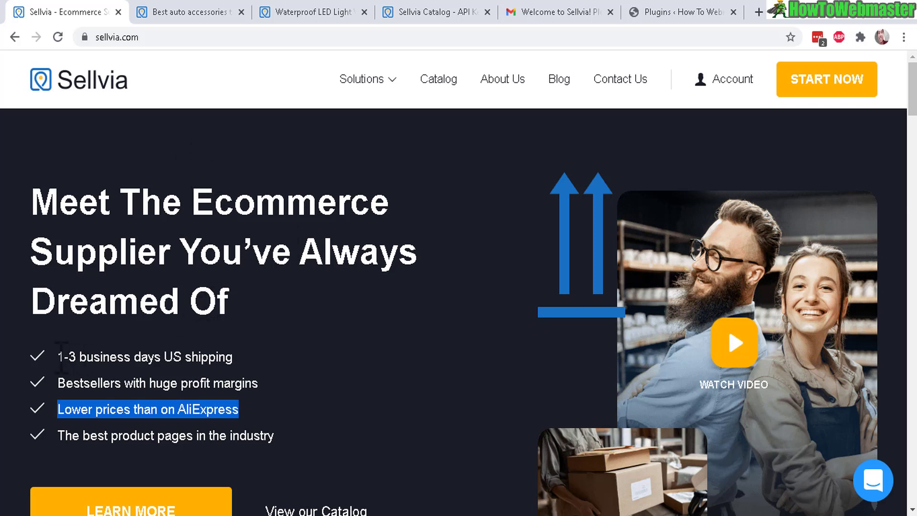
{"action": "left_click_drag", "start_coordinate": [58, 356], "coordinate": [296, 372]}
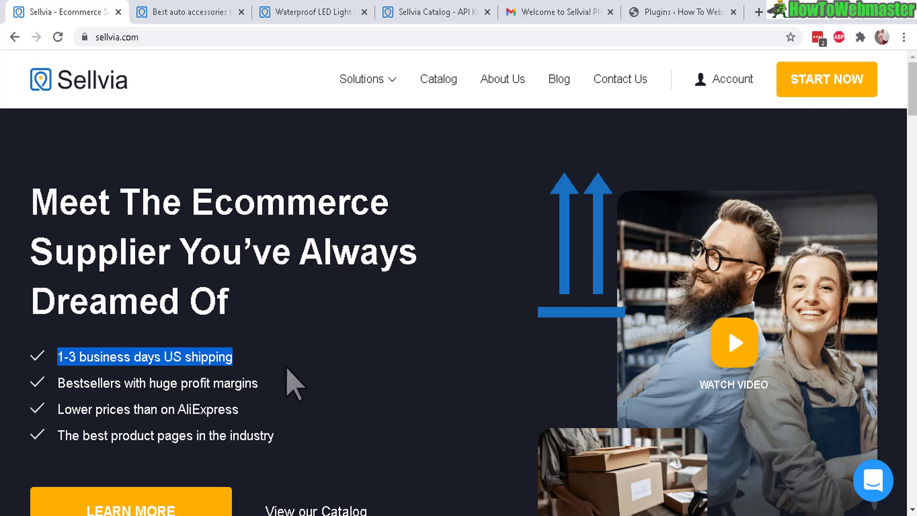
{"action": "left_click", "coordinate": [86, 408]}
{"action": "left_click_drag", "start_coordinate": [81, 409], "coordinate": [240, 409]}
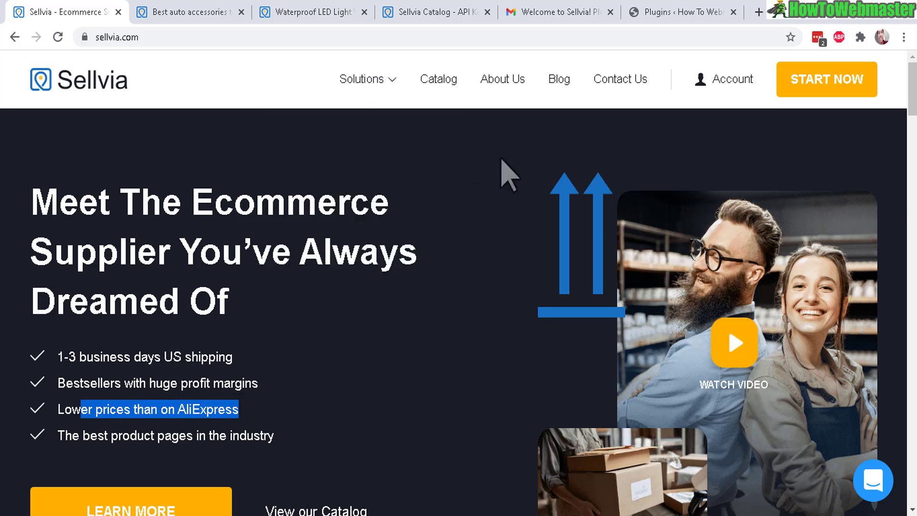
Open the catalog's Auto category and scroll through its products.
{"action": "left_click", "coordinate": [442, 82]}
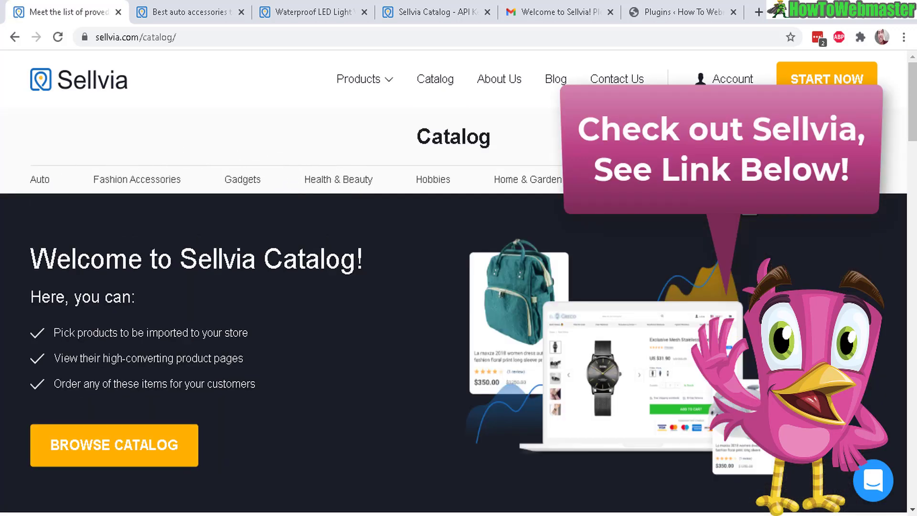
{"action": "left_click", "coordinate": [37, 182]}
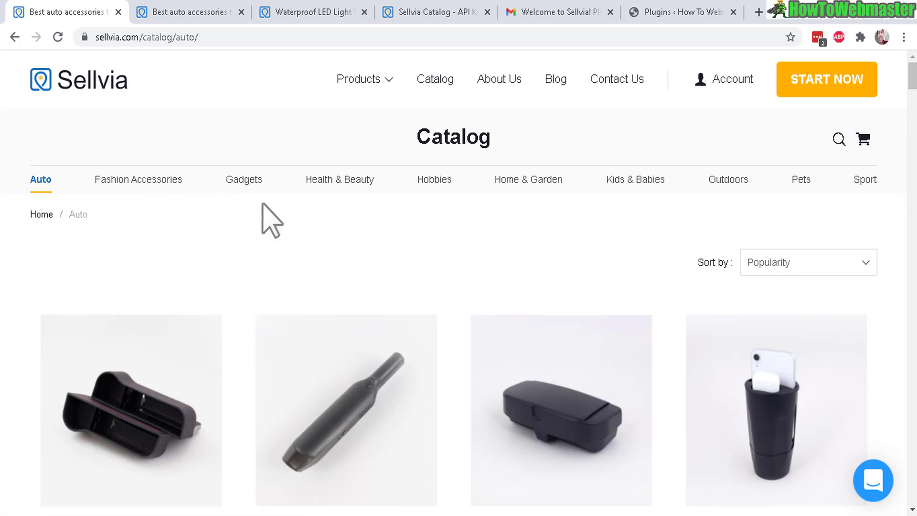
{"action": "scroll", "coordinate": [268, 277], "scroll_direction": "down", "scroll_amount": 9}
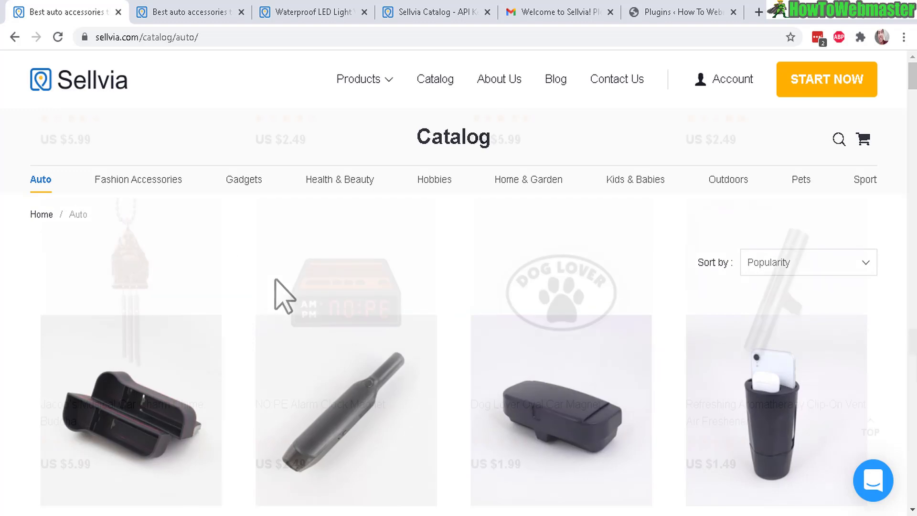
{"action": "scroll", "coordinate": [458, 311], "scroll_direction": "down", "scroll_amount": 10}
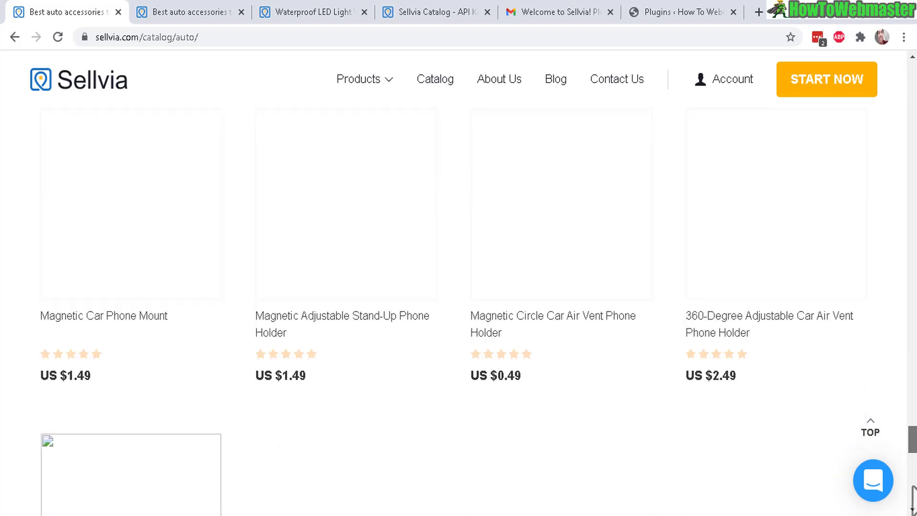
{"action": "scroll", "coordinate": [458, 310], "scroll_direction": "down", "scroll_amount": 4}
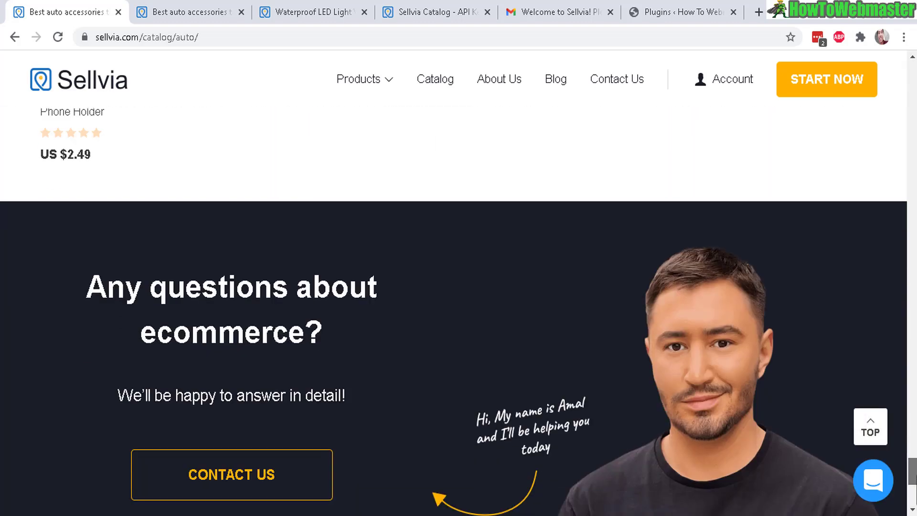
{"action": "scroll", "coordinate": [458, 311], "scroll_direction": "up", "scroll_amount": 15}
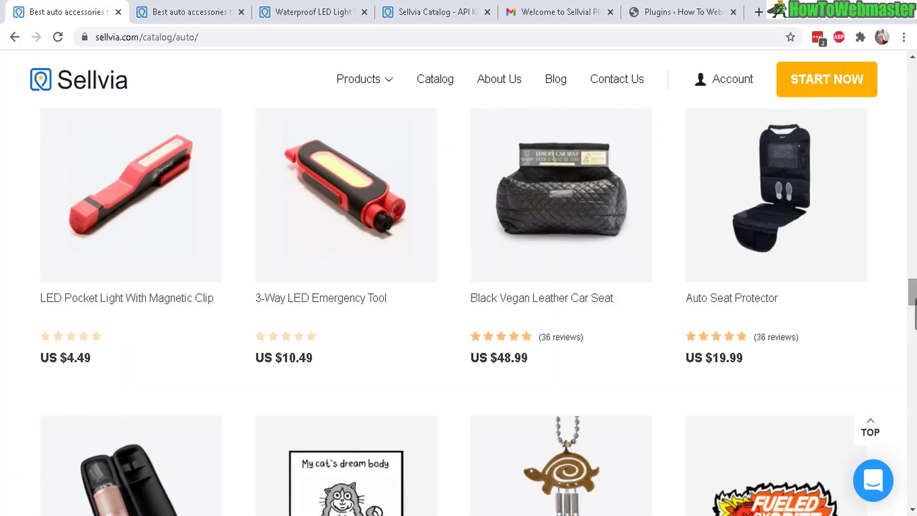
{"action": "left_click_drag", "start_coordinate": [913, 301], "coordinate": [912, 86]}
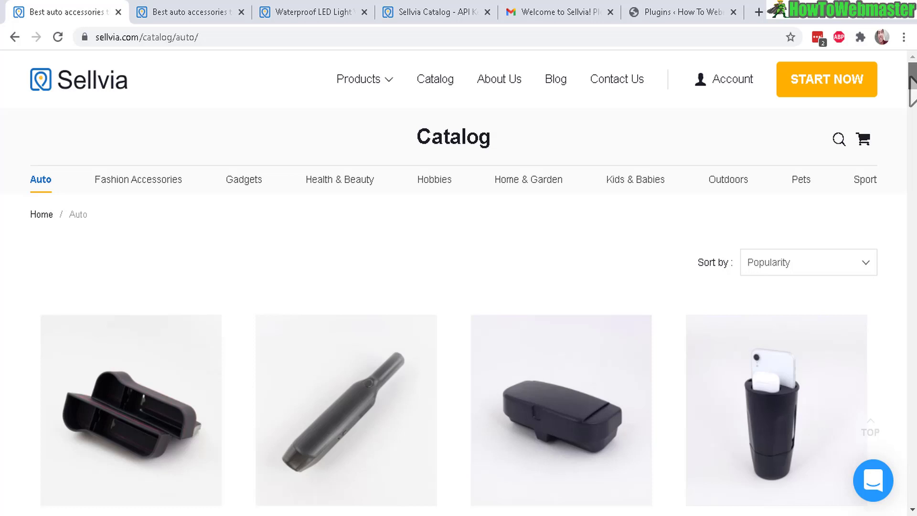
Browse the Fashion Accessories listings priced from US $1.49, then return to the Auto catalog page.
{"action": "left_click", "coordinate": [121, 180]}
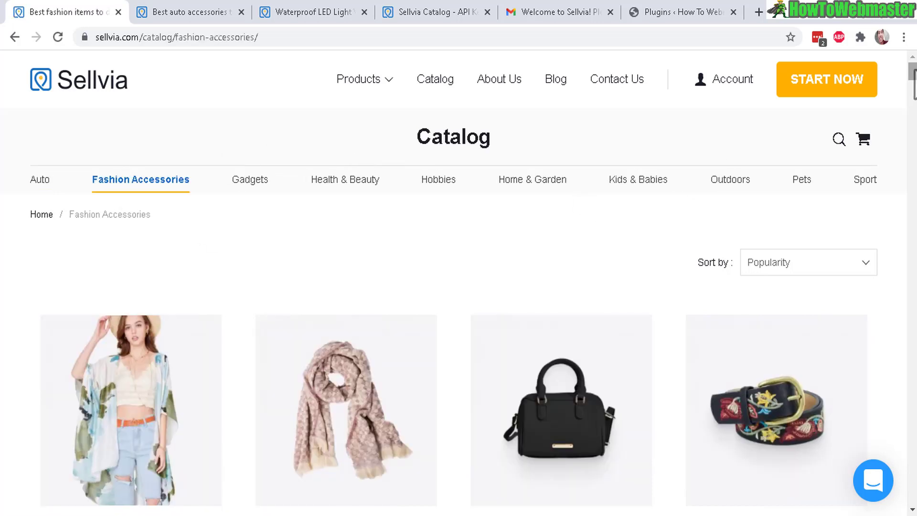
{"action": "scroll", "coordinate": [459, 287], "scroll_direction": "down", "scroll_amount": 20}
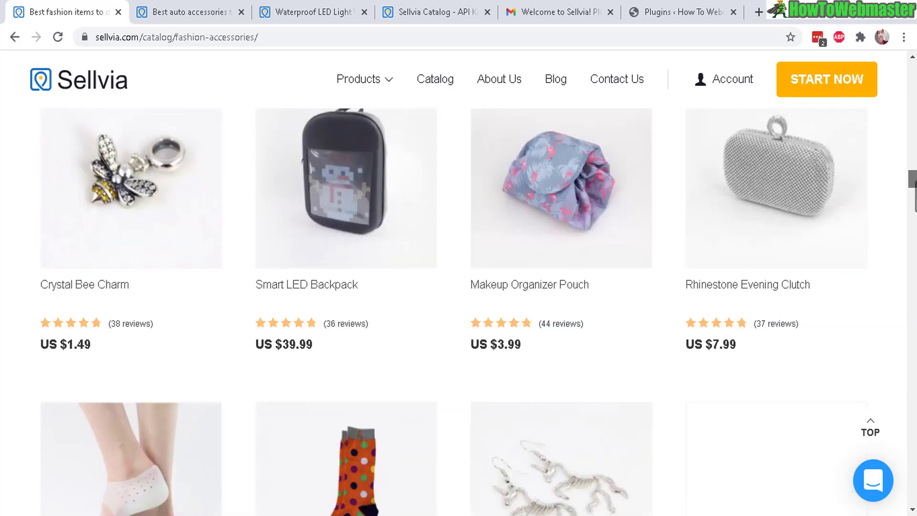
{"action": "scroll", "coordinate": [901, 481], "scroll_direction": "down", "scroll_amount": 20}
{"action": "scroll", "coordinate": [908, 487], "scroll_direction": "up", "scroll_amount": 8}
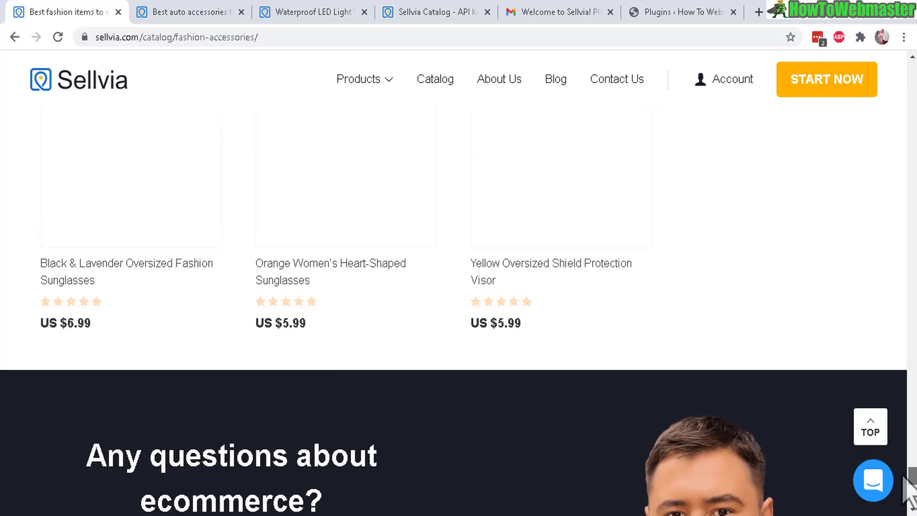
{"action": "left_click_drag", "start_coordinate": [907, 482], "coordinate": [910, 67]}
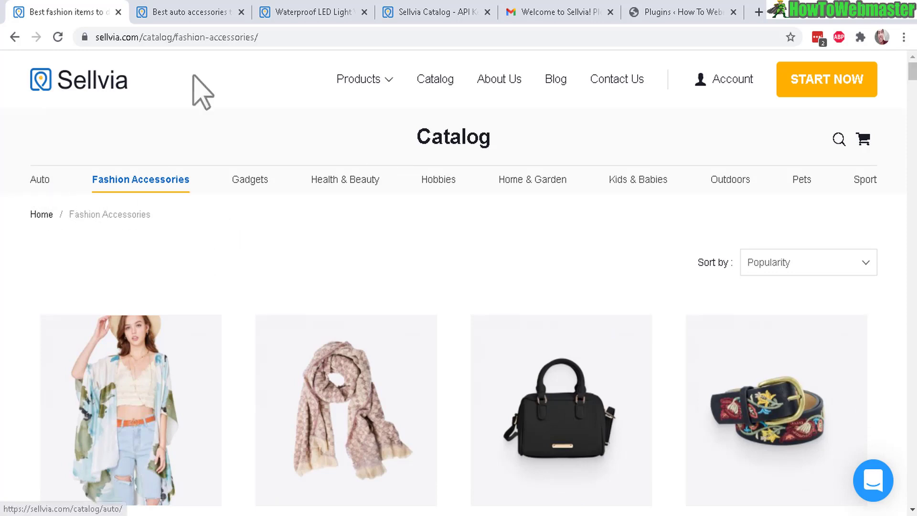
{"action": "left_click", "coordinate": [173, 12]}
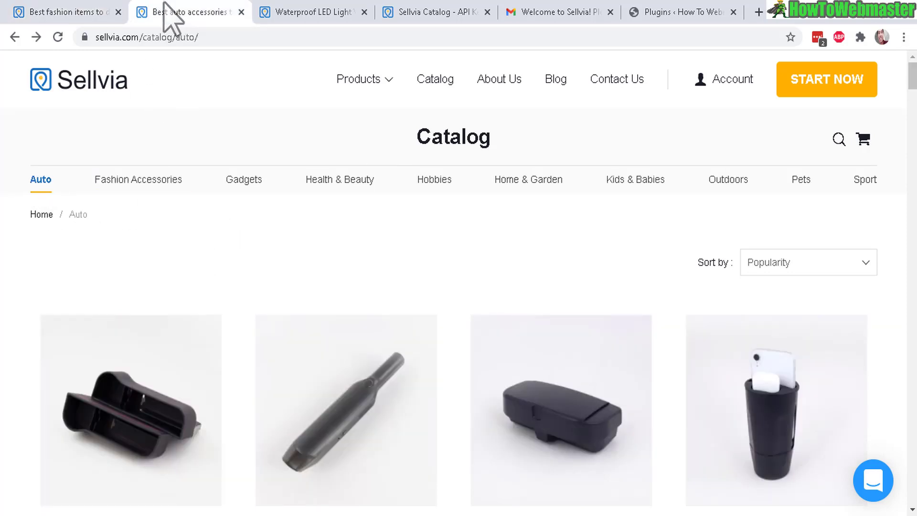
On the Waterproof LED Light Work Gloves page, highlight the product title and US $2.49 price.
{"action": "left_click", "coordinate": [293, 6]}
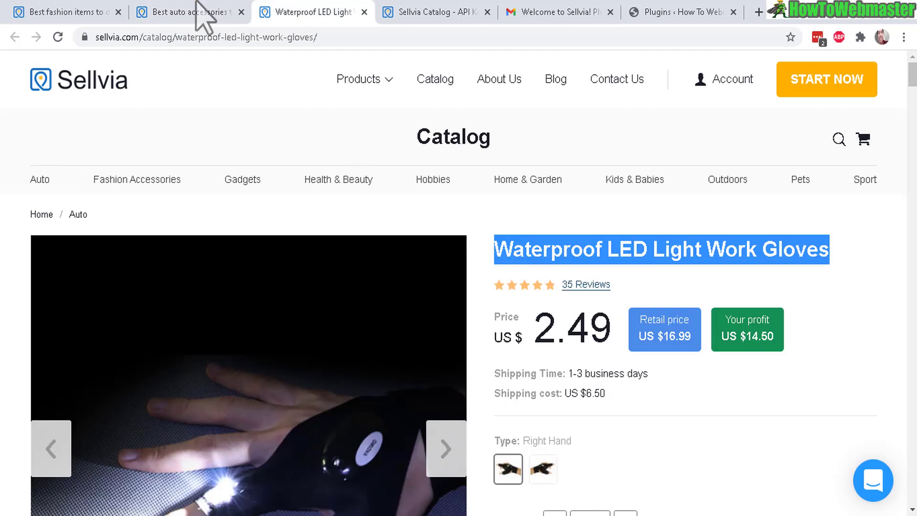
{"action": "left_click", "coordinate": [566, 260]}
{"action": "left_click_drag", "start_coordinate": [495, 251], "coordinate": [844, 246]}
{"action": "scroll", "coordinate": [502, 198], "scroll_direction": "down", "scroll_amount": 3}
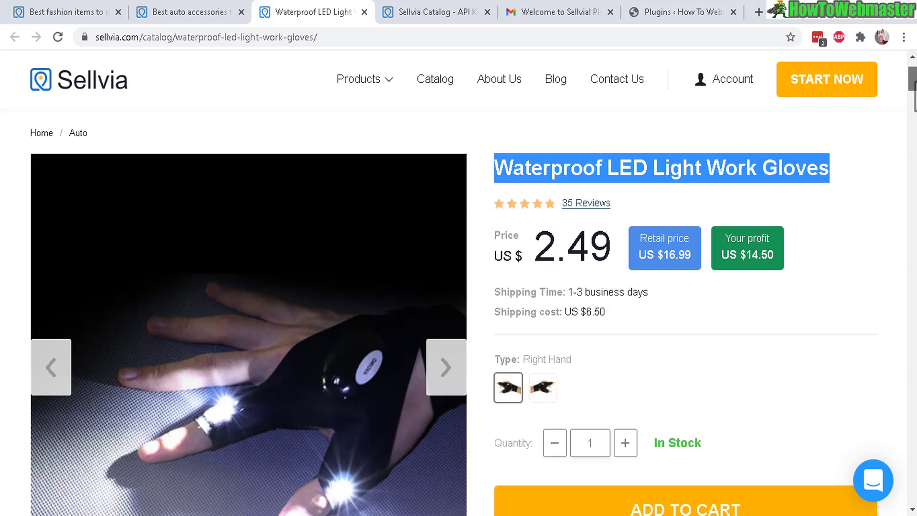
{"action": "left_click_drag", "start_coordinate": [529, 193], "coordinate": [611, 188]}
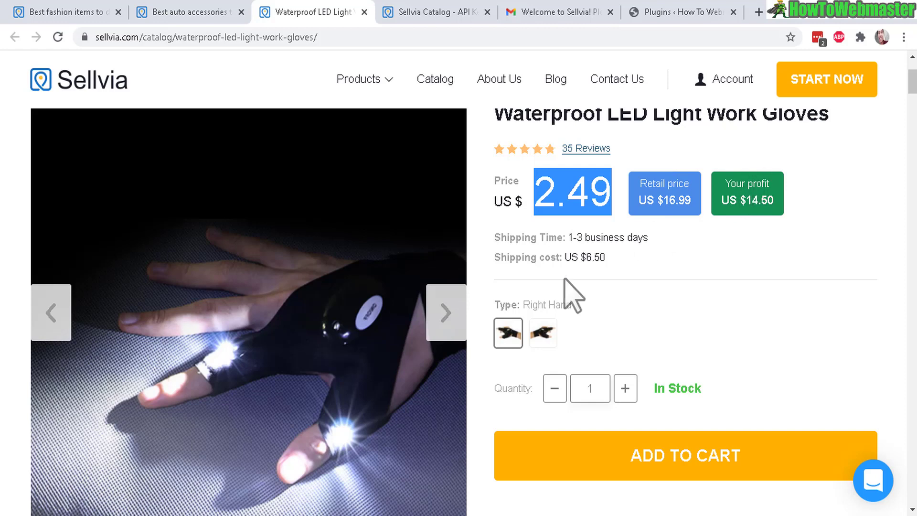
Highlight AliExpress's US $2.42 gloves listing, compare it with Sellvia's page, then bring up eBay's results.
{"action": "left_click", "coordinate": [440, 514]}
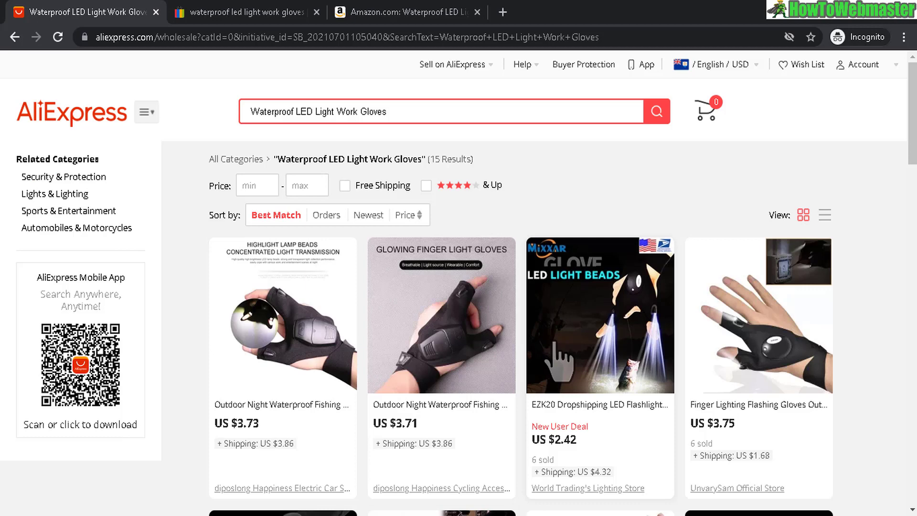
{"action": "scroll", "coordinate": [665, 185], "scroll_direction": "down", "scroll_amount": 2}
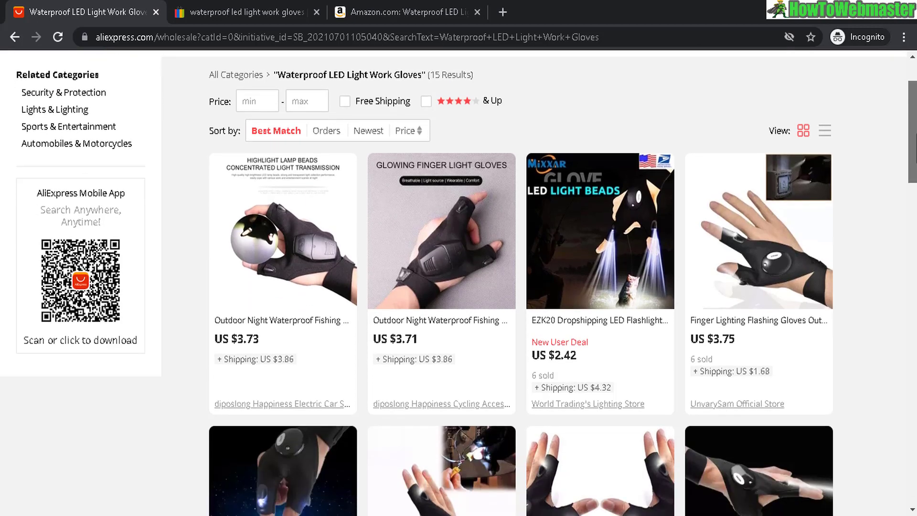
{"action": "scroll", "coordinate": [665, 184], "scroll_direction": "up", "scroll_amount": 1}
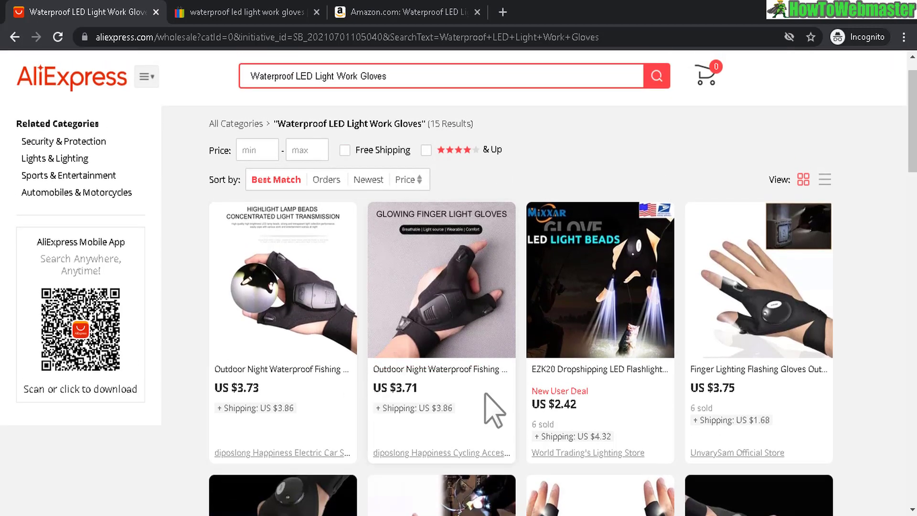
{"action": "left_click_drag", "start_coordinate": [577, 404], "coordinate": [553, 404]}
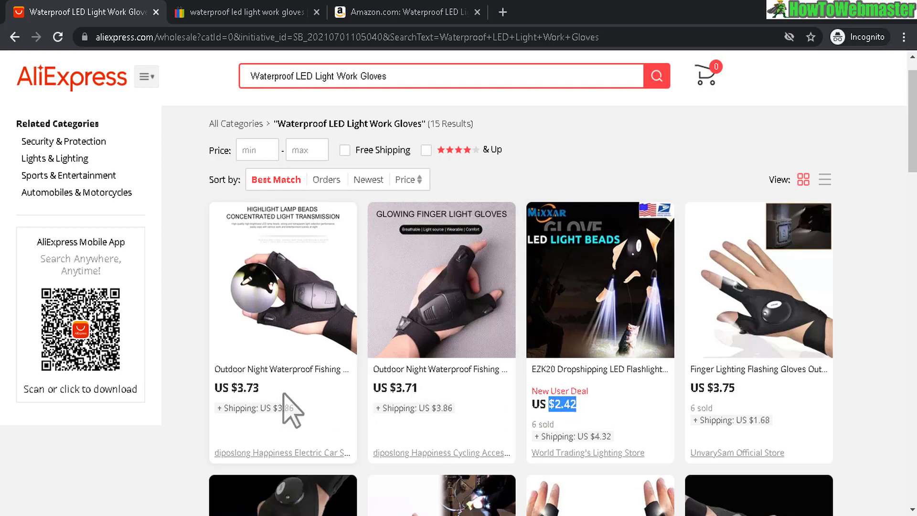
{"action": "key", "text": "alt+Tab"}
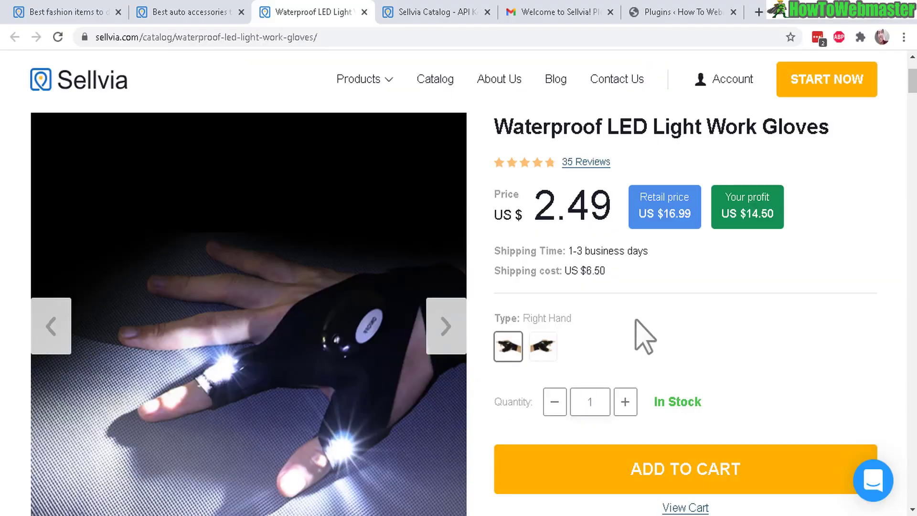
{"action": "left_click", "coordinate": [454, 497]}
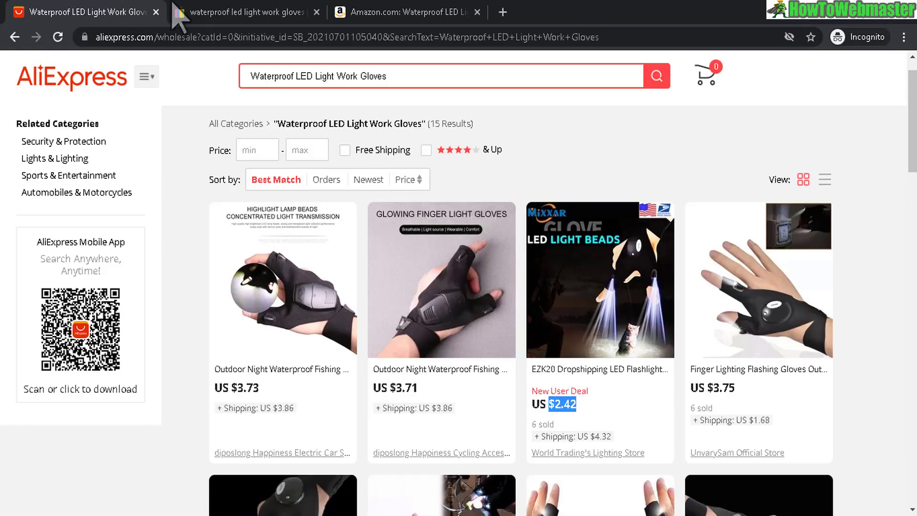
{"action": "left_click", "coordinate": [252, 15]}
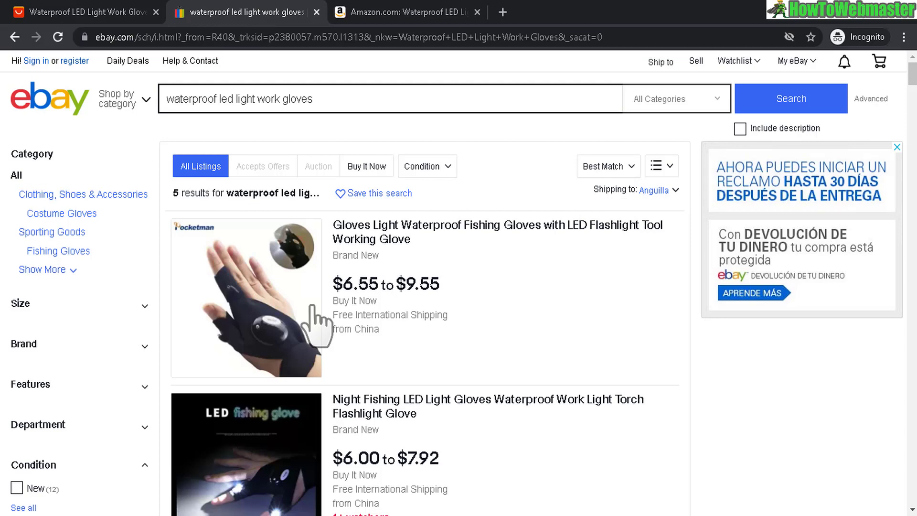
Highlight eBay's $6.55 to $9.55 glove price range and scroll through listings reaching $14.00.
{"action": "triple_click", "coordinate": [396, 285]}
{"action": "scroll", "coordinate": [395, 285], "scroll_direction": "down", "scroll_amount": 8}
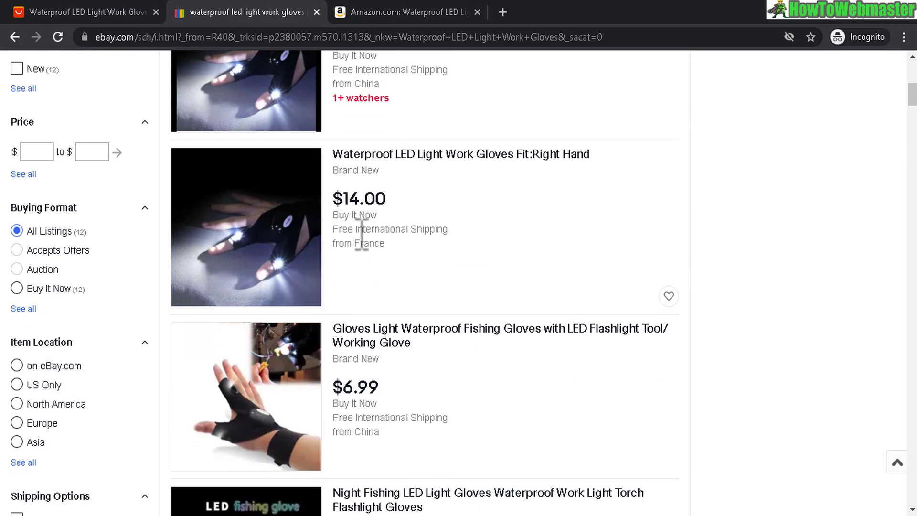
{"action": "scroll", "coordinate": [912, 111], "scroll_direction": "up", "scroll_amount": 4}
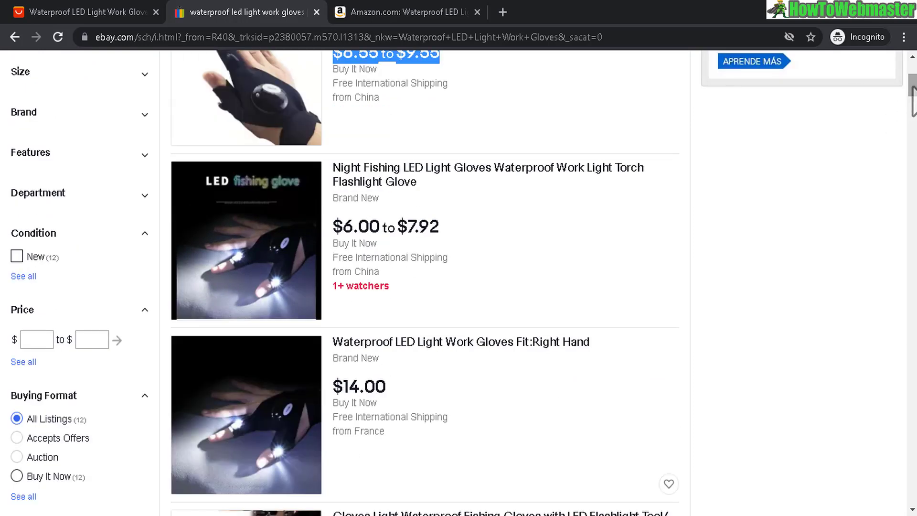
Scroll through Amazon's LED work glove results, priced between $5.36 and $14.99.
{"action": "left_click", "coordinate": [405, 12]}
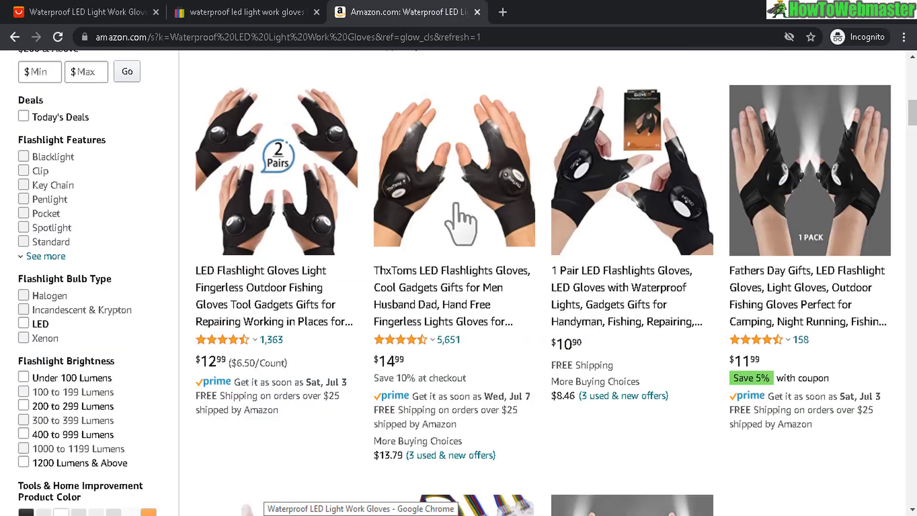
{"action": "scroll", "coordinate": [913, 111], "scroll_direction": "up", "scroll_amount": 6}
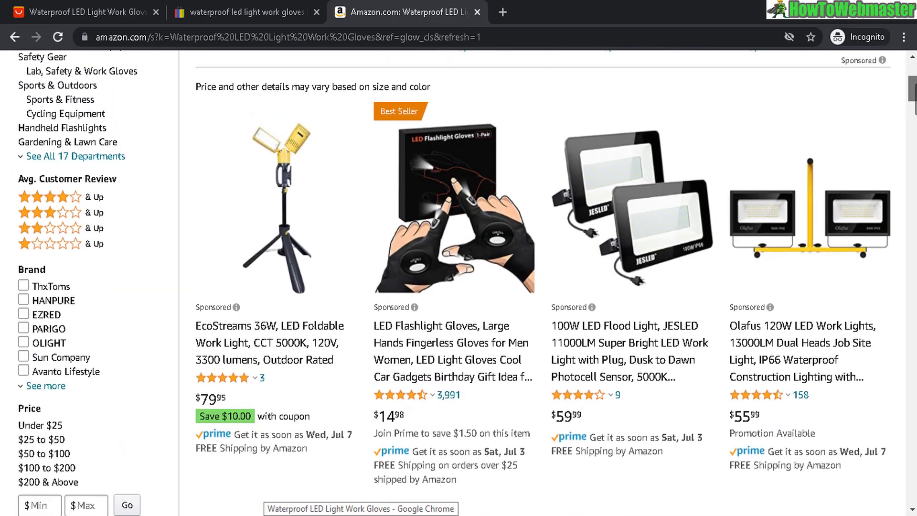
{"action": "scroll", "coordinate": [569, 299], "scroll_direction": "down", "scroll_amount": 8}
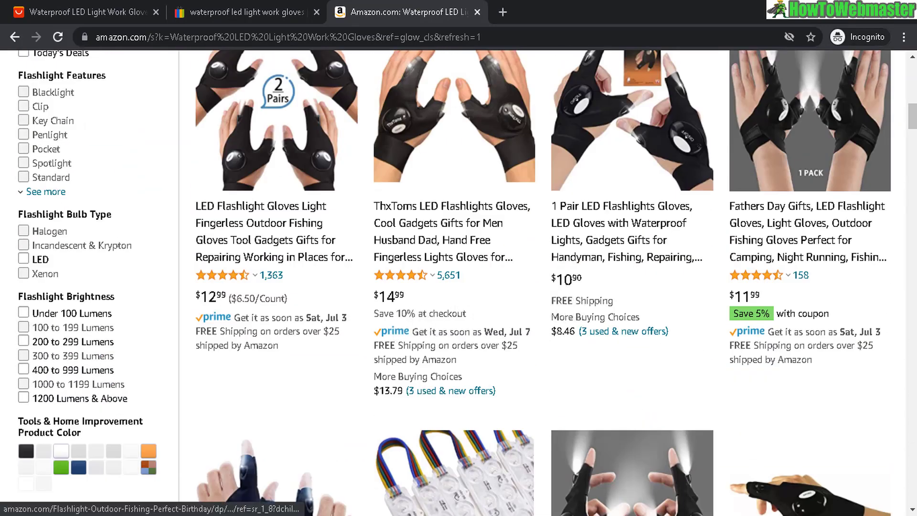
{"action": "scroll", "coordinate": [913, 149], "scroll_direction": "down", "scroll_amount": 10}
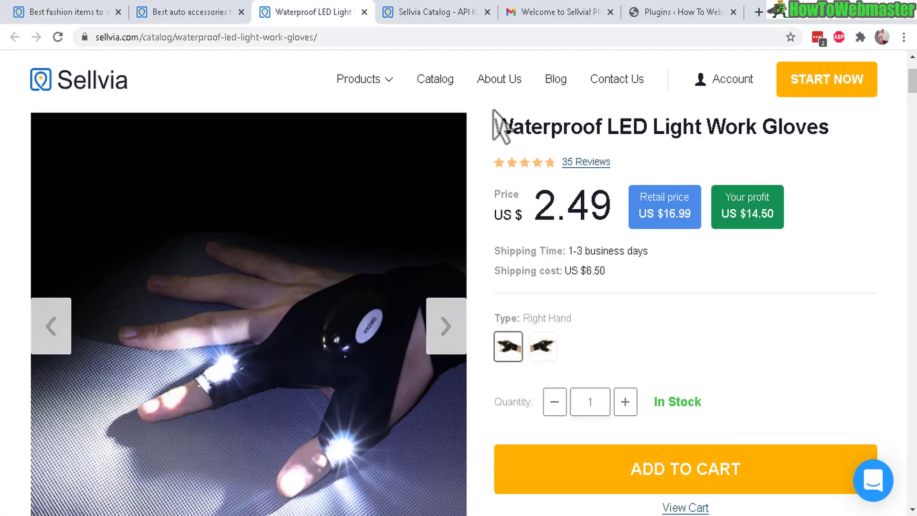
Highlight the gloves' US $2.49 price and US $6.50 shipping cost on Sellvia.
{"action": "left_click_drag", "start_coordinate": [543, 205], "coordinate": [645, 191]}
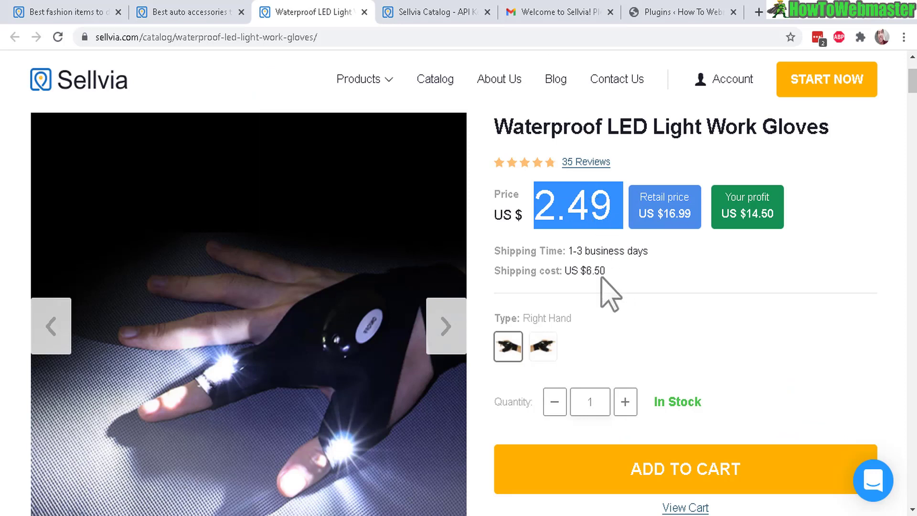
{"action": "left_click_drag", "start_coordinate": [516, 271], "coordinate": [608, 268]}
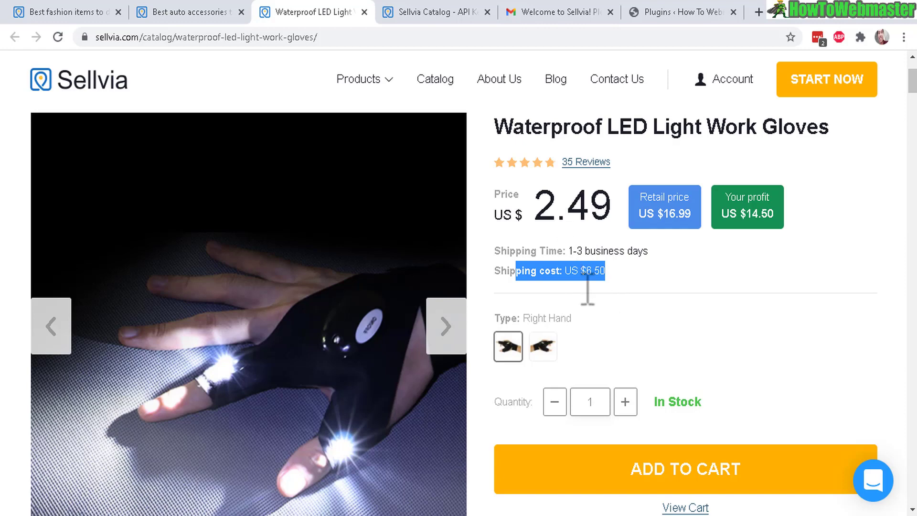
Compare AliExpress's US $3.86 glove shipping charge with Sellvia's 1-3 business days shipping time.
{"action": "key", "text": "alt+Tab"}
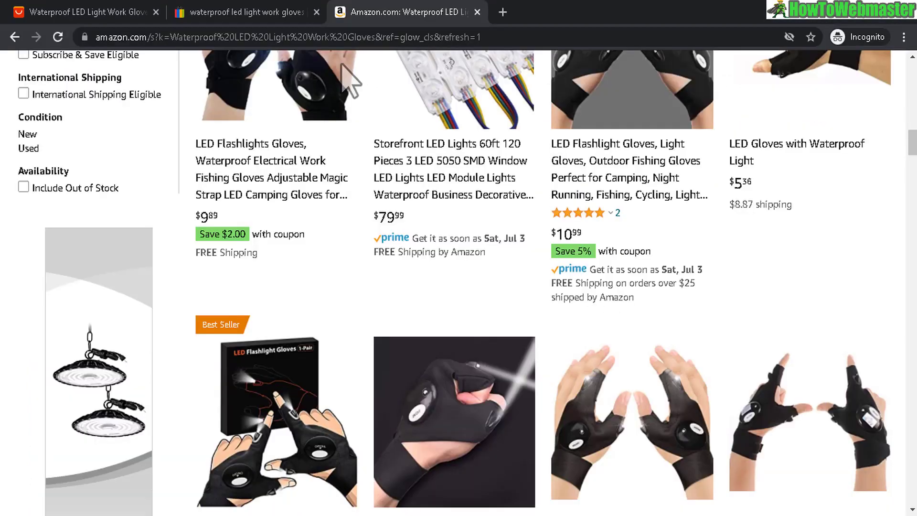
{"action": "left_click", "coordinate": [110, 12]}
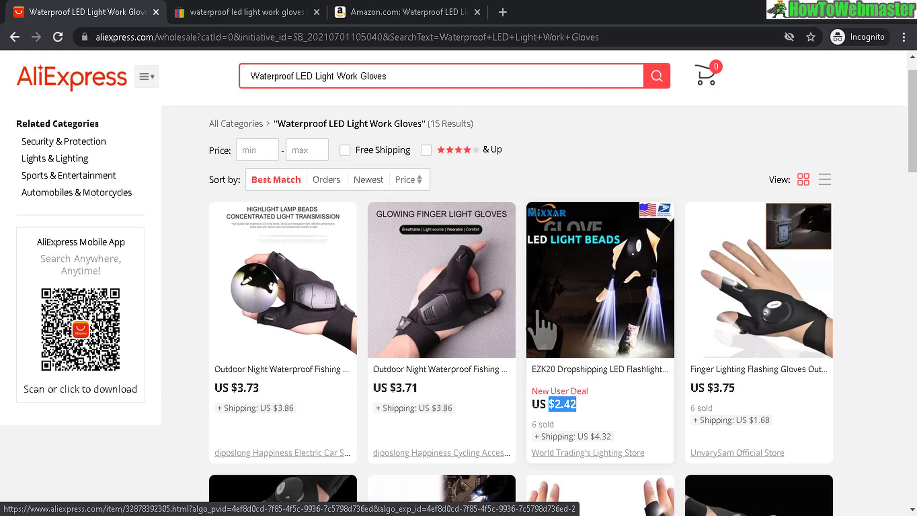
{"action": "left_click_drag", "start_coordinate": [419, 408], "coordinate": [471, 403]}
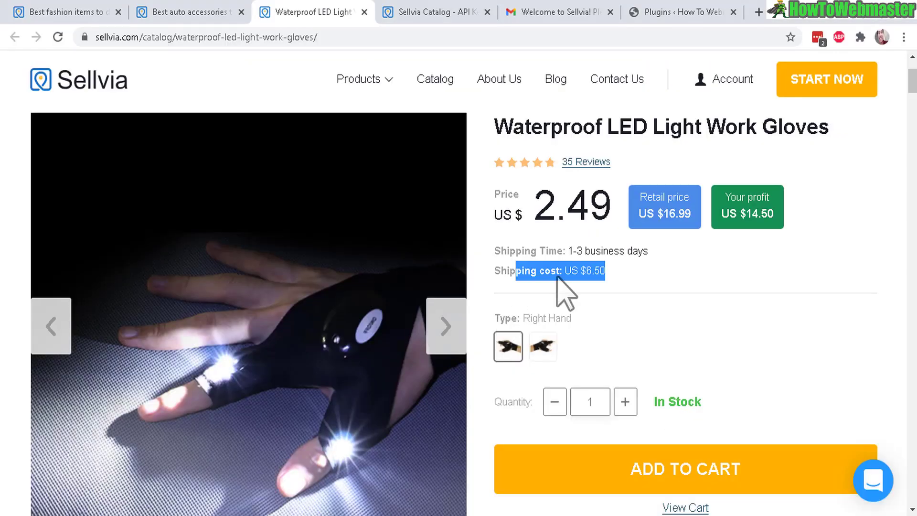
{"action": "left_click_drag", "start_coordinate": [548, 250], "coordinate": [640, 252]}
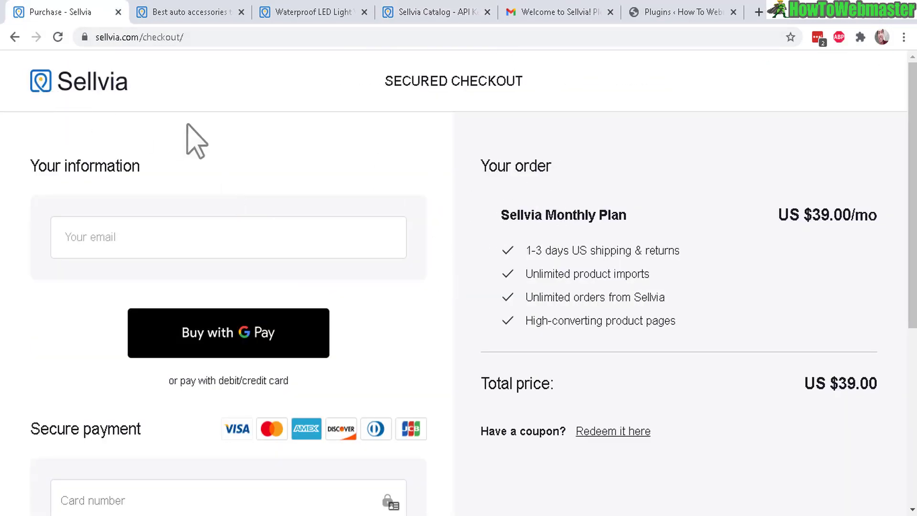
Highlight the US $39.00/mo Monthly Plan's unlimited imports, unlimited orders and high-converting product pages features.
{"action": "left_click_drag", "start_coordinate": [513, 214], "coordinate": [861, 207]}
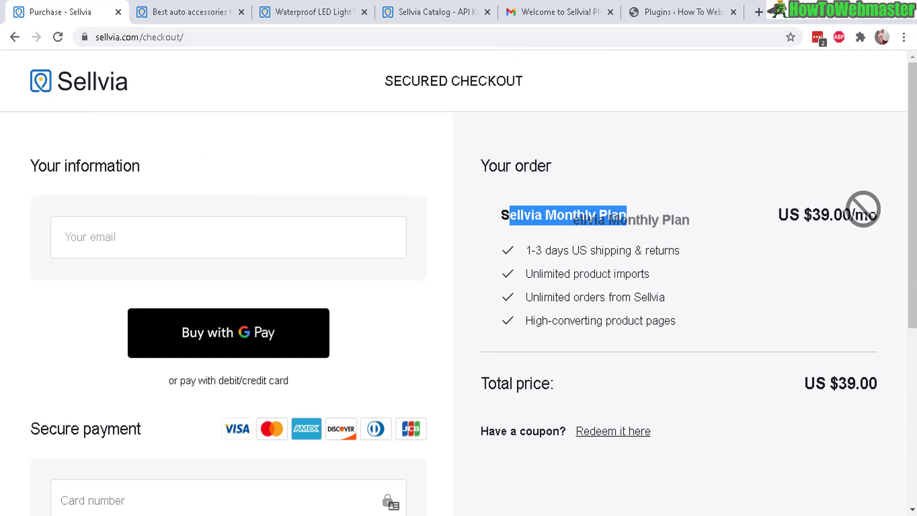
{"action": "left_click", "coordinate": [781, 269]}
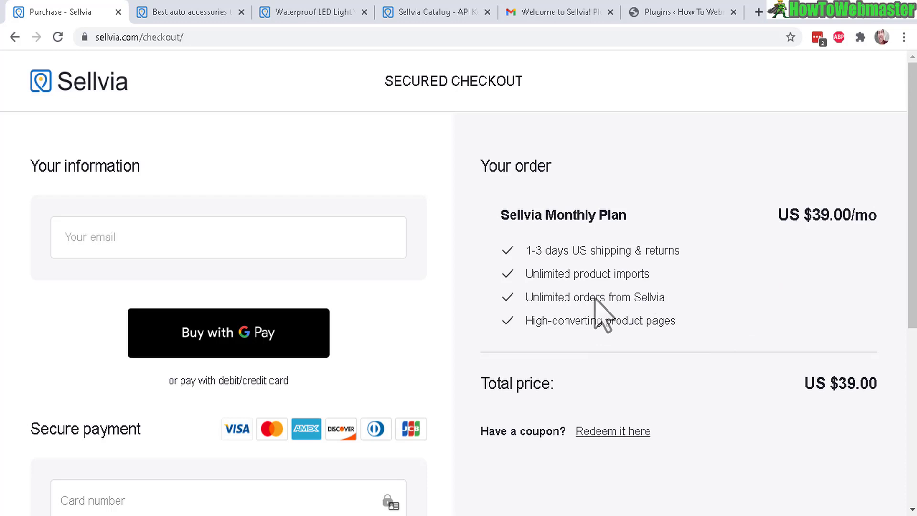
{"action": "left_click_drag", "start_coordinate": [553, 274], "coordinate": [683, 293]}
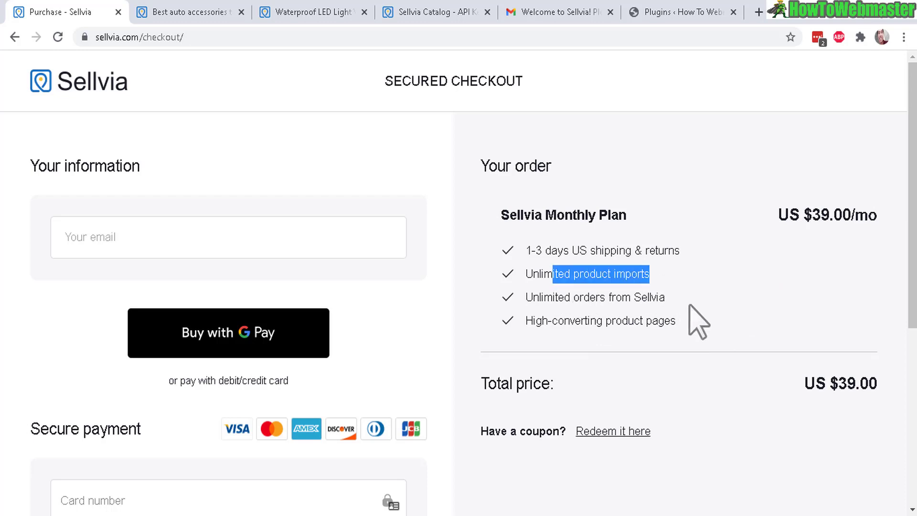
{"action": "left_click_drag", "start_coordinate": [544, 297], "coordinate": [676, 297]}
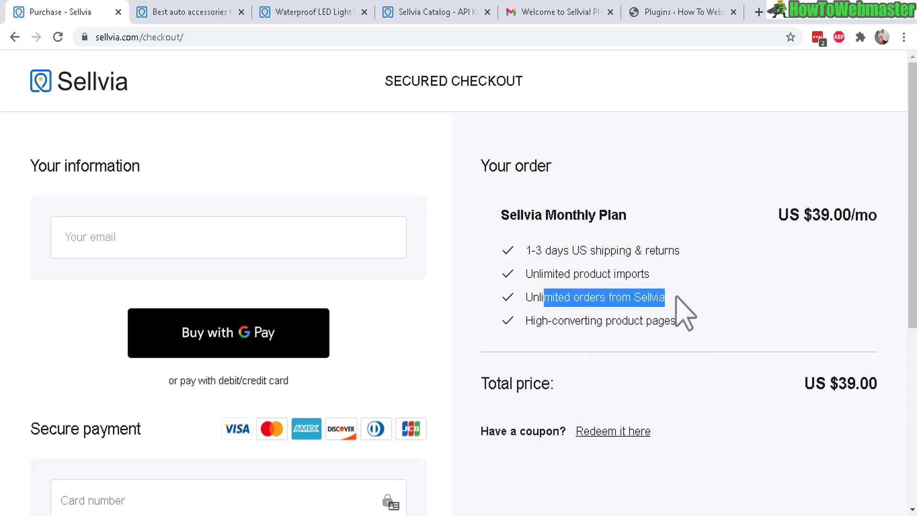
{"action": "left_click_drag", "start_coordinate": [551, 320], "coordinate": [686, 322]}
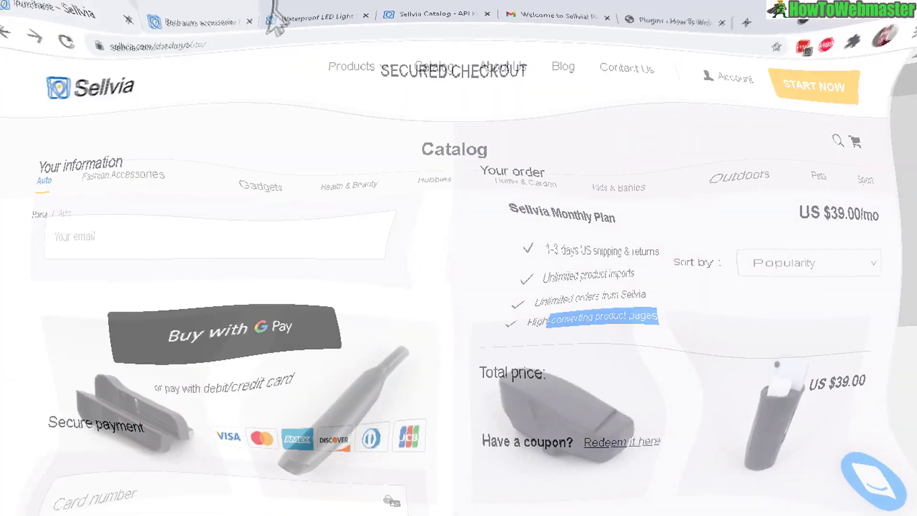
{"action": "left_click", "coordinate": [266, 15]}
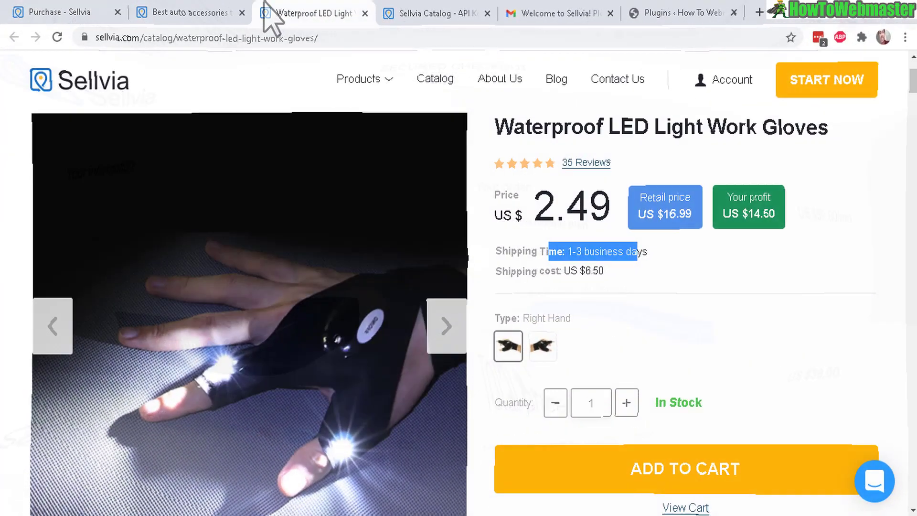
{"action": "left_click_drag", "start_coordinate": [906, 106], "coordinate": [911, 77]}
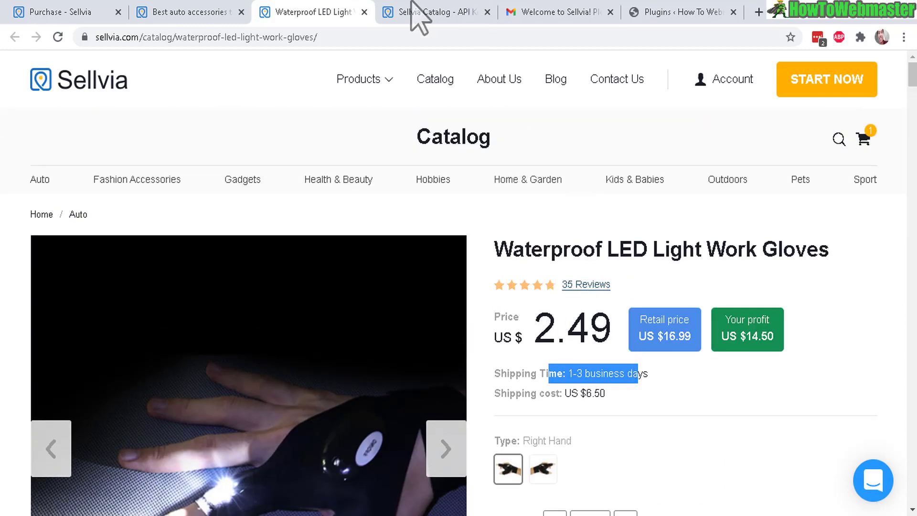
In the Sellvia welcome email, highlight the log-in and download-the-plugin setup steps.
{"action": "left_click", "coordinate": [551, 12]}
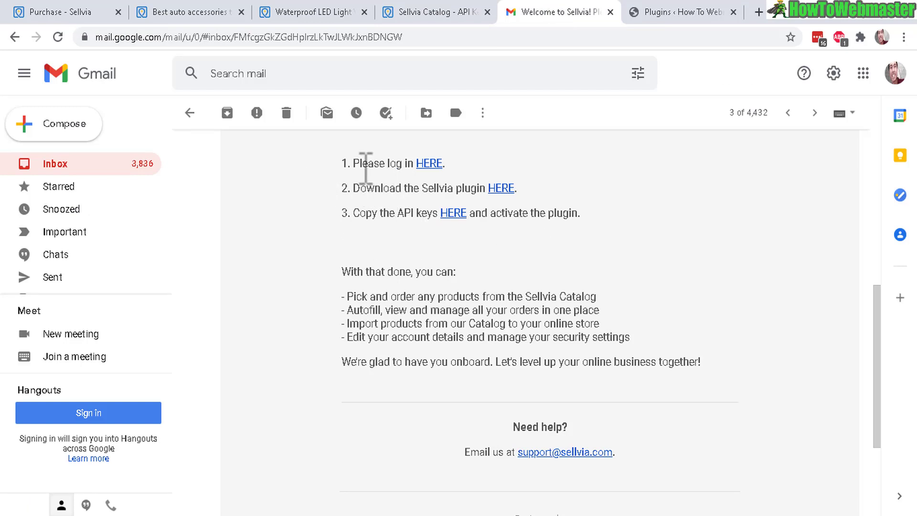
{"action": "triple_click", "coordinate": [390, 164]}
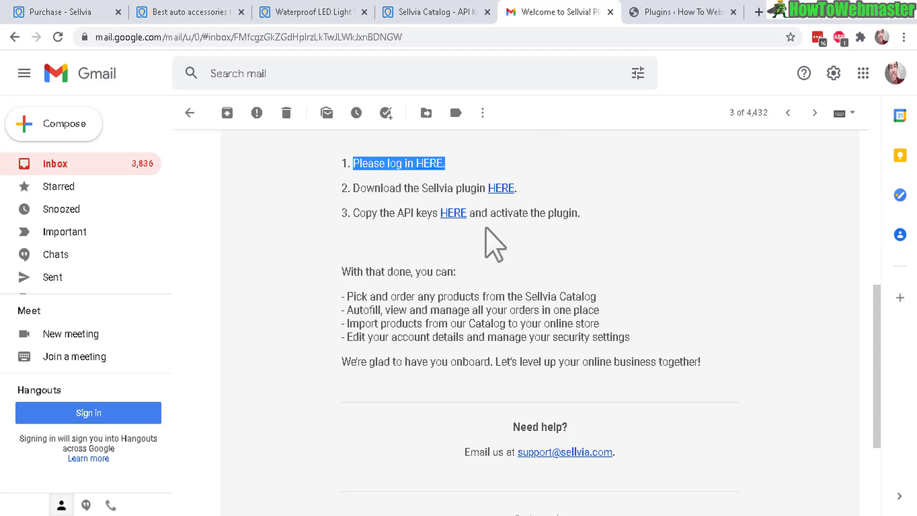
{"action": "left_click_drag", "start_coordinate": [371, 188], "coordinate": [525, 193]}
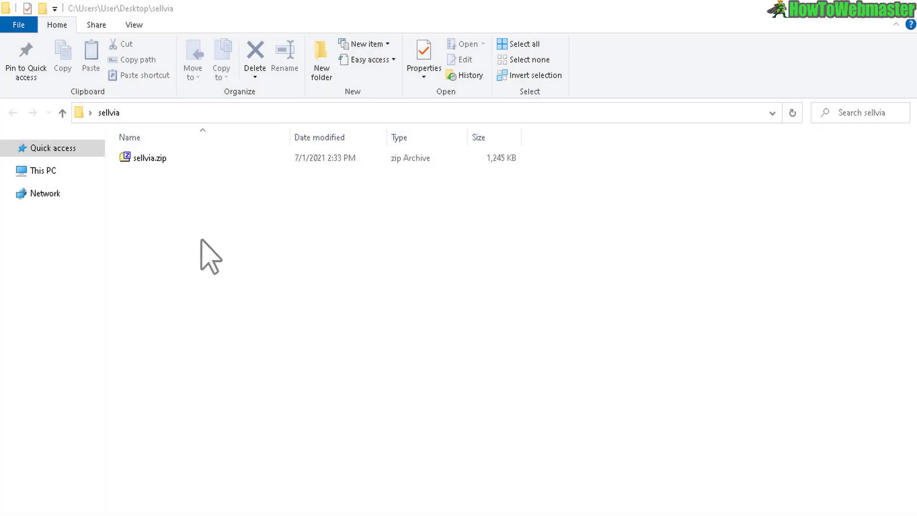
Select the downloaded sellvia.zip plugin file in the sellvia folder.
{"action": "left_click", "coordinate": [150, 159]}
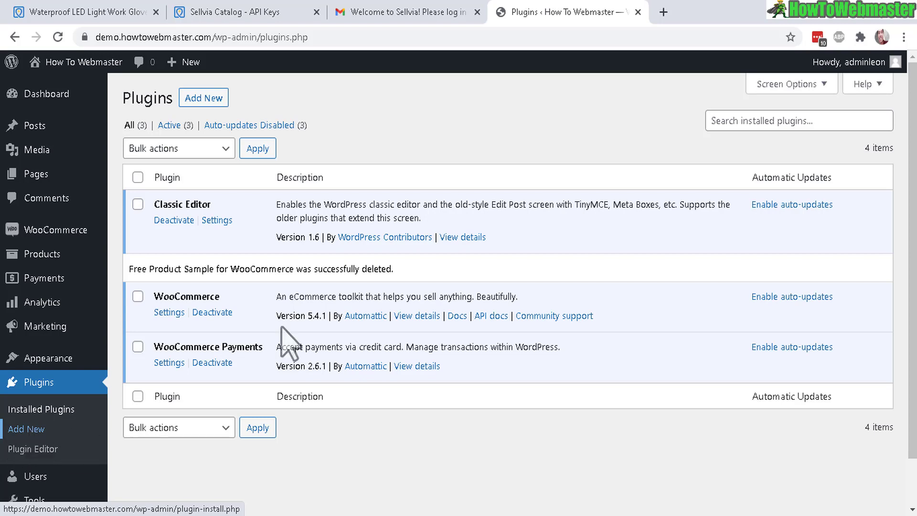
Upload sellvia.zip through Add New > Upload Plugin, install it and activate the Sellvia plugin.
{"action": "left_click", "coordinate": [216, 103]}
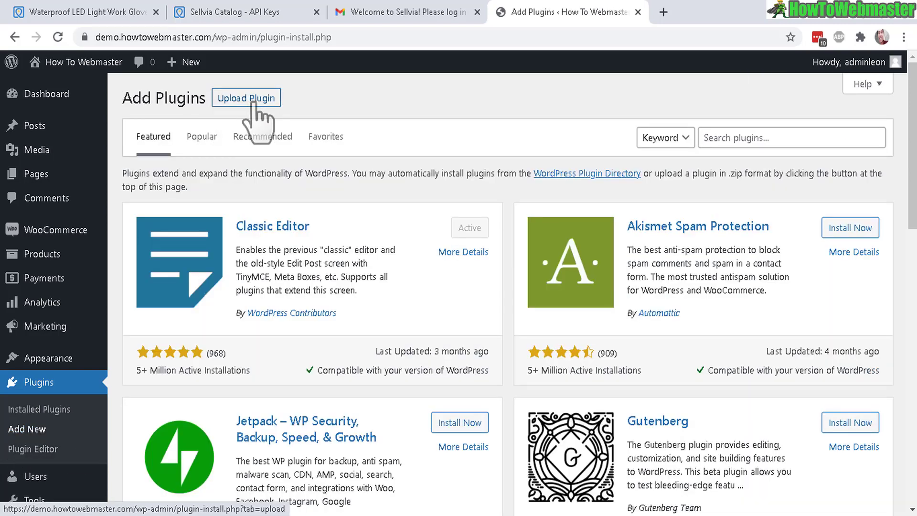
{"action": "left_click", "coordinate": [253, 105]}
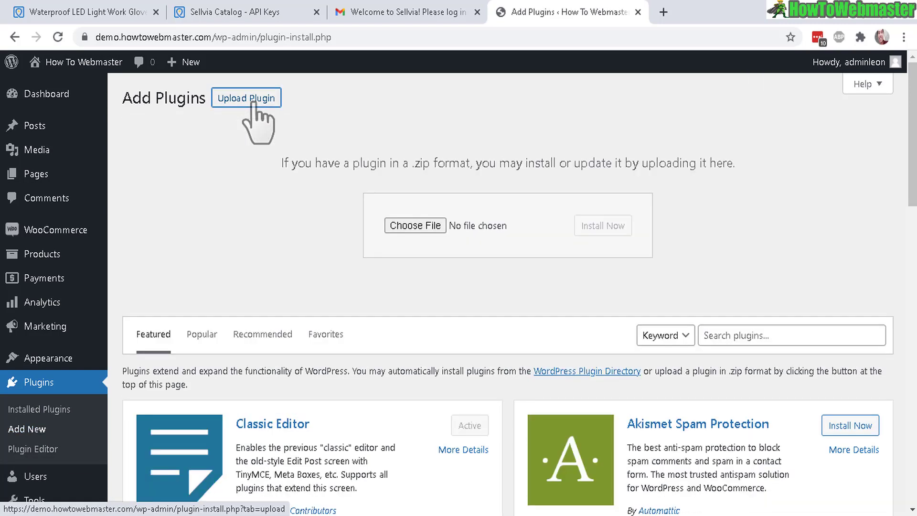
{"action": "left_click", "coordinate": [414, 228]}
{"action": "left_click", "coordinate": [145, 97]}
{"action": "left_click", "coordinate": [334, 317]}
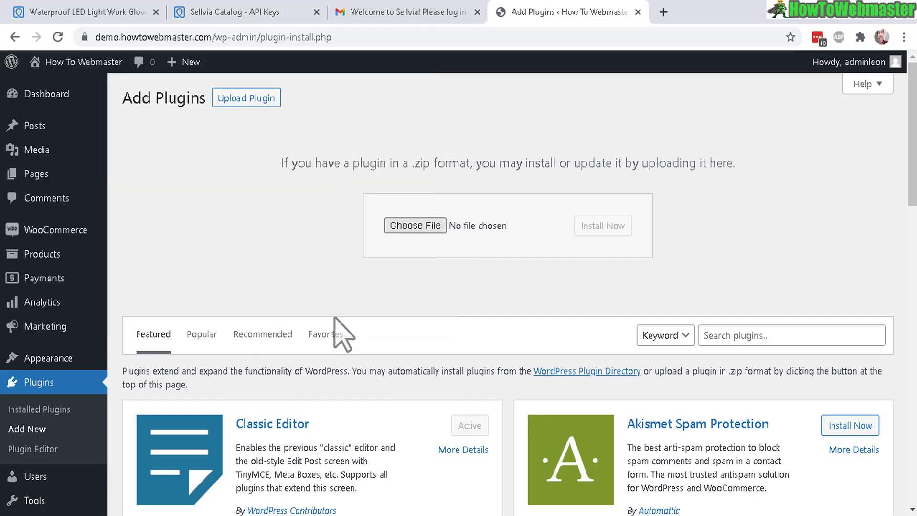
{"action": "left_click", "coordinate": [603, 226]}
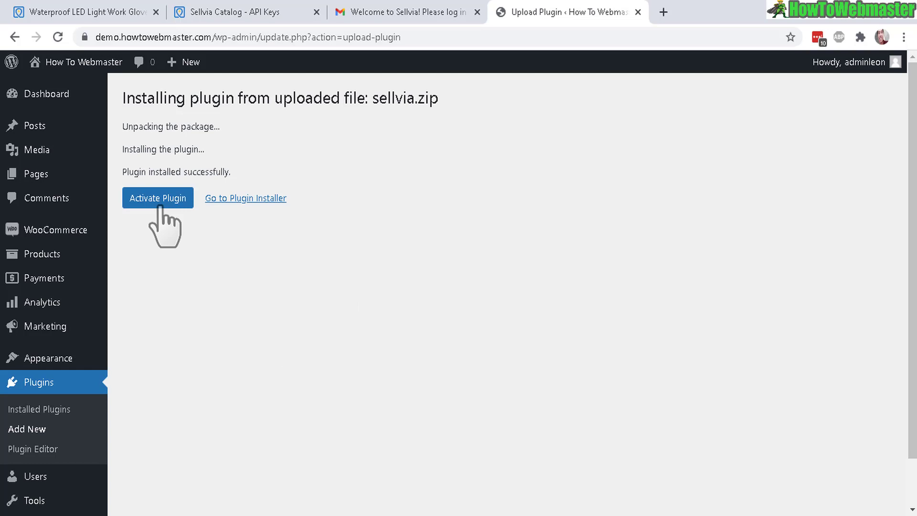
{"action": "left_click", "coordinate": [158, 198]}
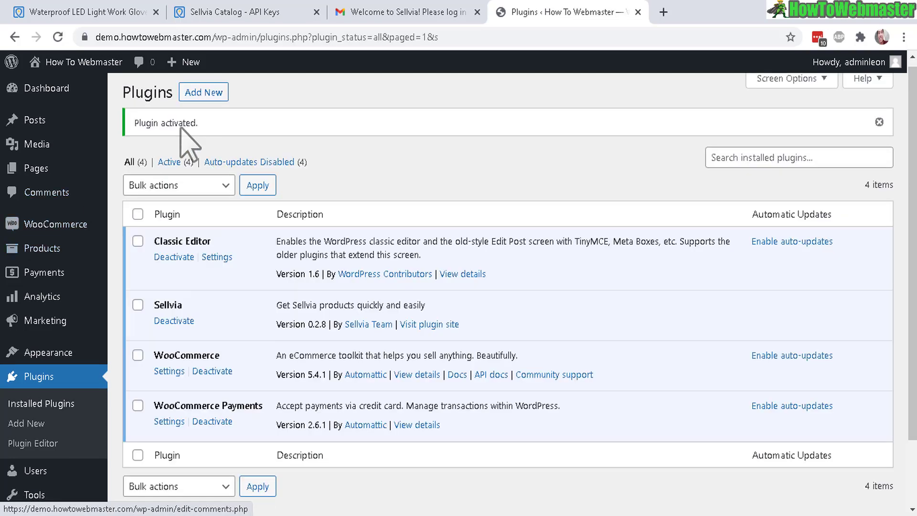
{"action": "left_click_drag", "start_coordinate": [913, 162], "coordinate": [912, 227]}
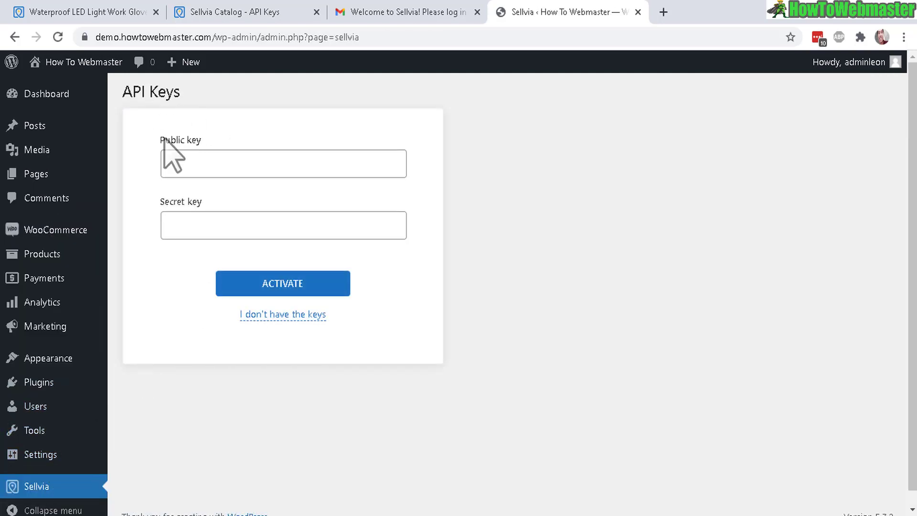
Point out the API Keys page's Public key and Secret key fields, then go to the Sellvia welcome email.
{"action": "left_click_drag", "start_coordinate": [134, 92], "coordinate": [211, 101]}
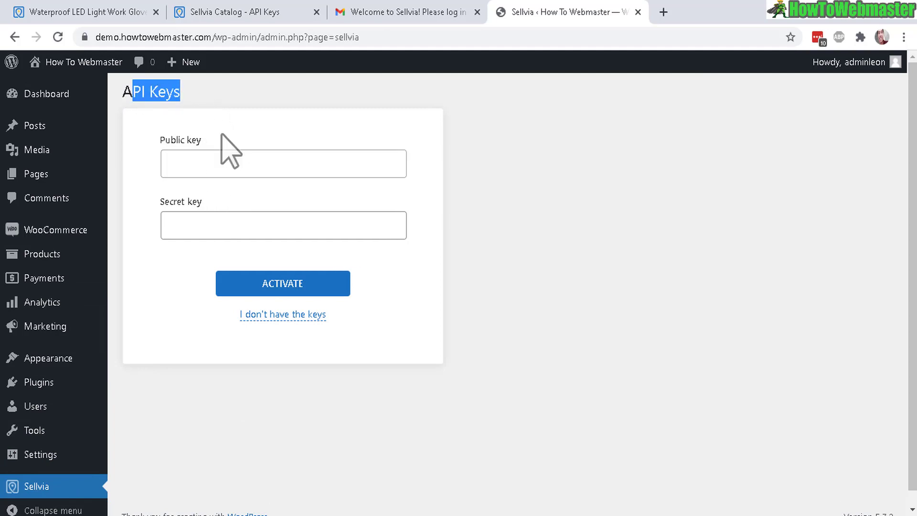
{"action": "left_click_drag", "start_coordinate": [162, 140], "coordinate": [239, 141]}
{"action": "left_click_drag", "start_coordinate": [170, 203], "coordinate": [230, 202]}
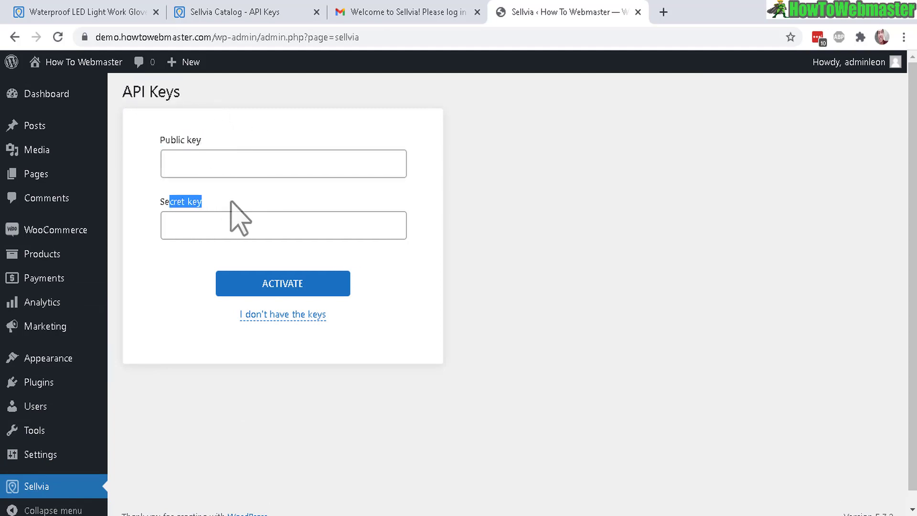
{"action": "left_click", "coordinate": [395, 15]}
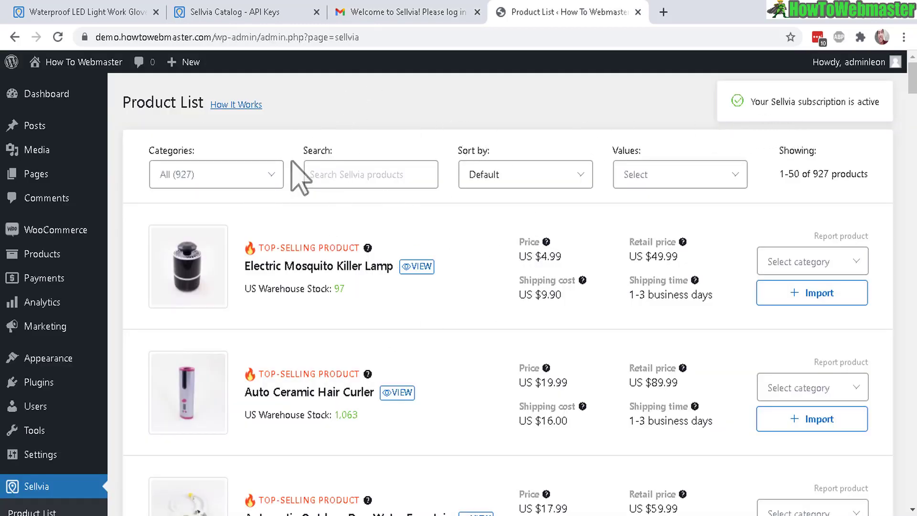
Filter the Sellvia Product List to Auto (81) and open the vacuum cleaner's Select category dropdown.
{"action": "left_click_drag", "start_coordinate": [147, 102], "coordinate": [198, 104]}
{"action": "left_click", "coordinate": [233, 174]}
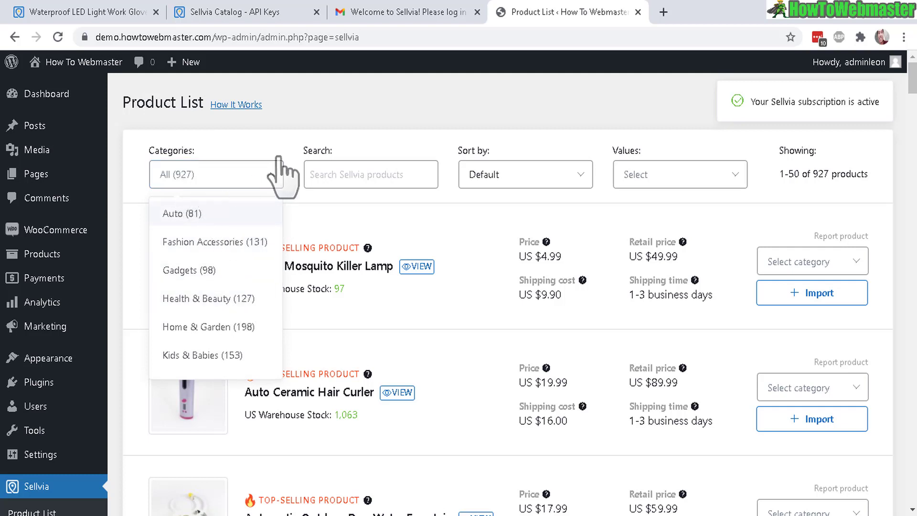
{"action": "left_click", "coordinate": [400, 139]}
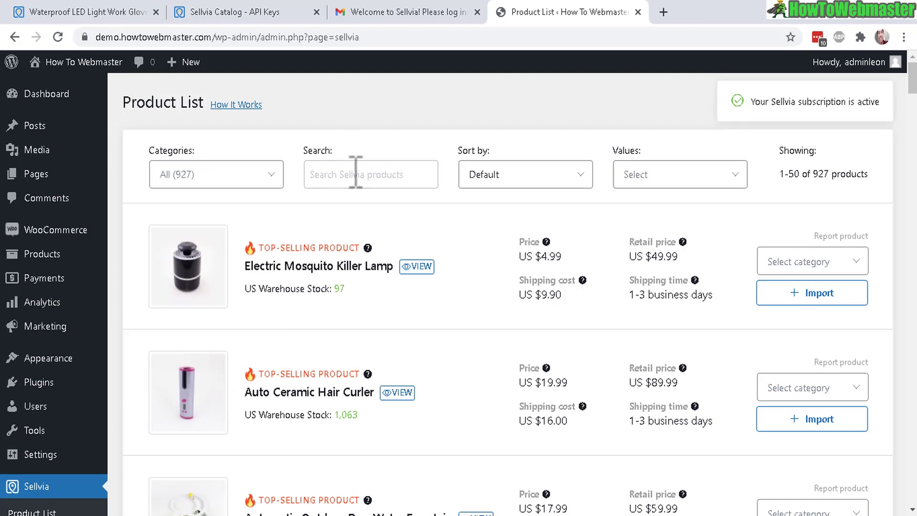
{"action": "left_click", "coordinate": [214, 183]}
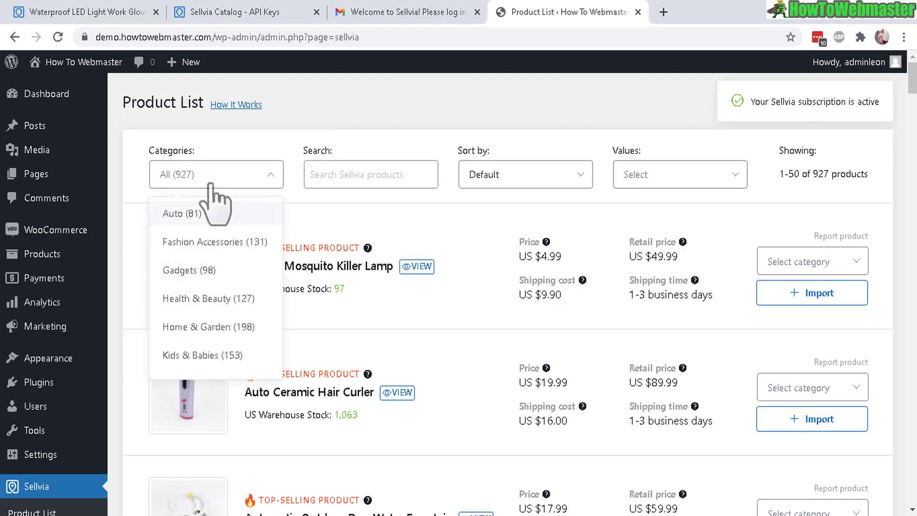
{"action": "left_click", "coordinate": [182, 224]}
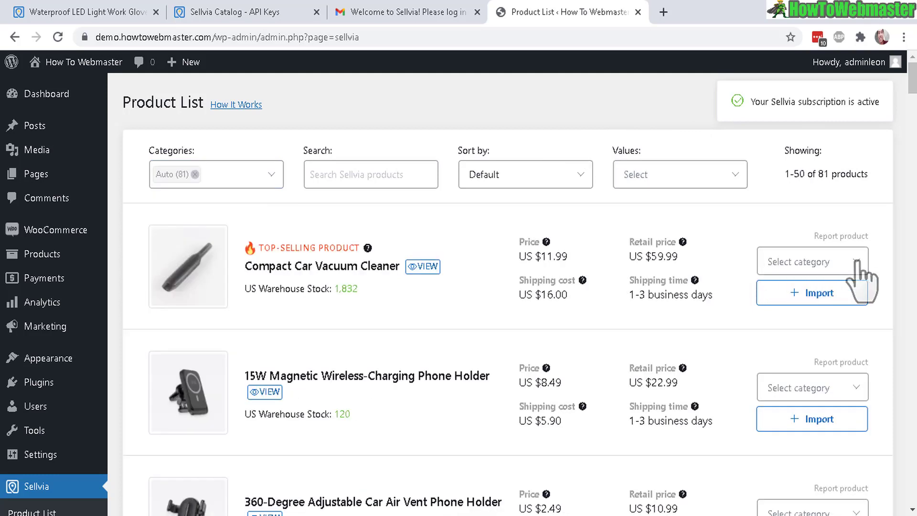
{"action": "left_click", "coordinate": [813, 287]}
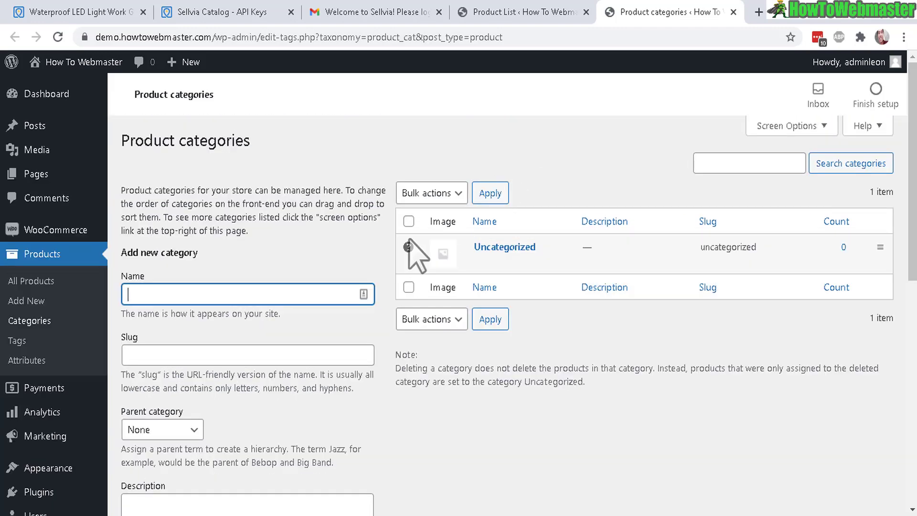
Add a product category named 'auto' and close the Product categories tab.
{"action": "left_click", "coordinate": [270, 286]}
{"action": "type", "text": "auto"}
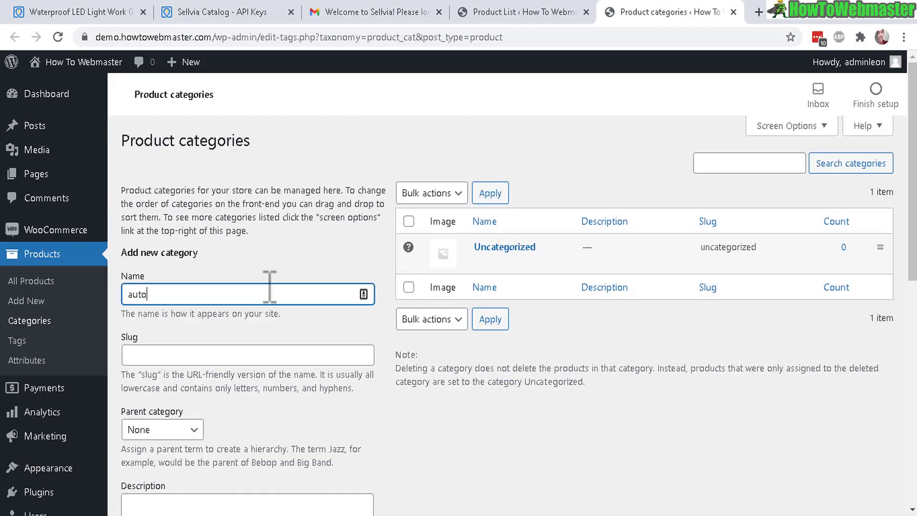
{"action": "scroll", "coordinate": [880, 231], "scroll_direction": "down", "scroll_amount": 5}
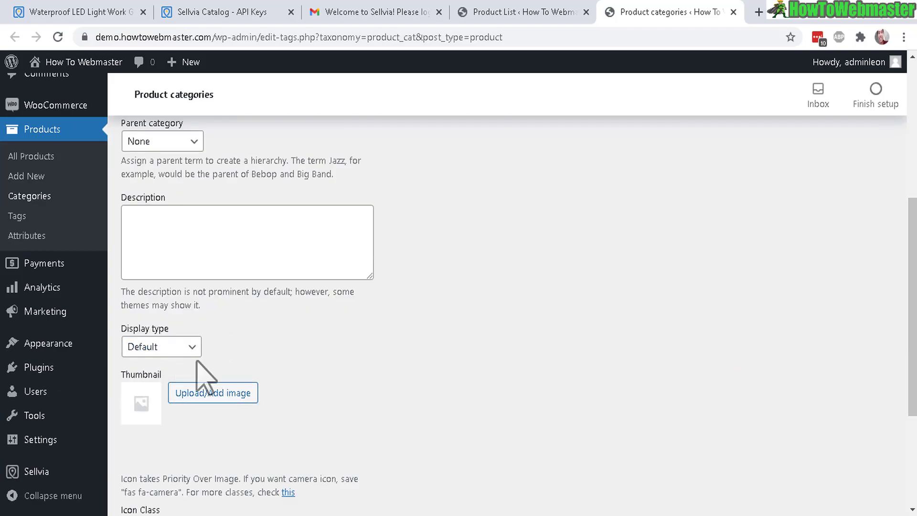
{"action": "scroll", "coordinate": [657, 329], "scroll_direction": "down", "scroll_amount": 3}
{"action": "left_click", "coordinate": [178, 435]}
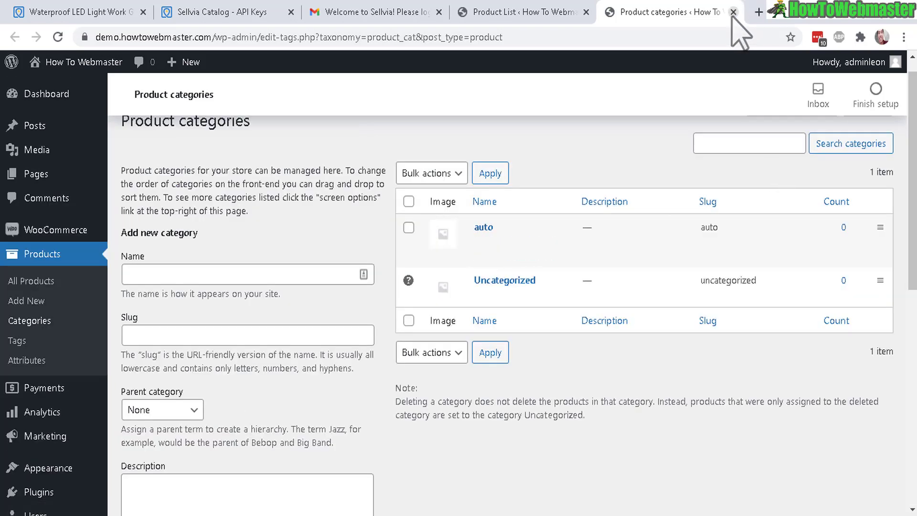
{"action": "left_click", "coordinate": [733, 11]}
{"action": "left_click", "coordinate": [799, 241]}
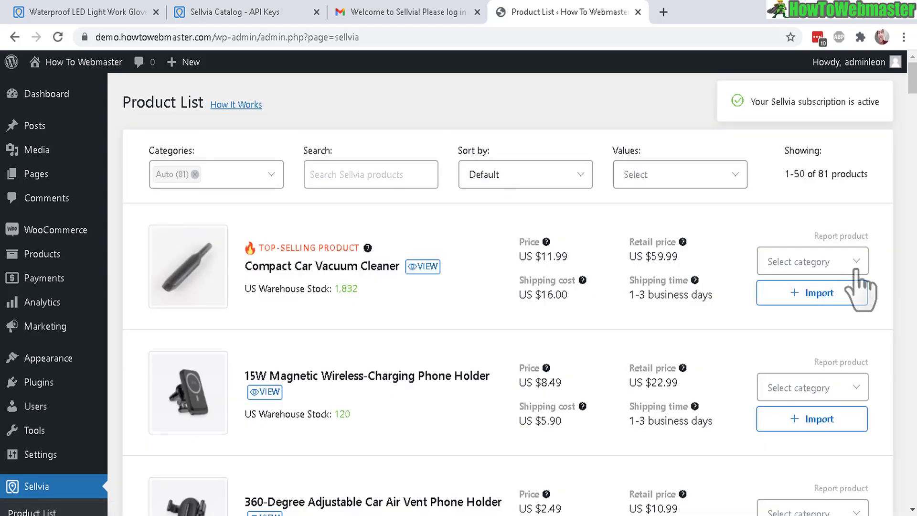
Assign the Compact Car Vacuum Cleaner to the auto category and import it.
{"action": "left_click", "coordinate": [856, 268]}
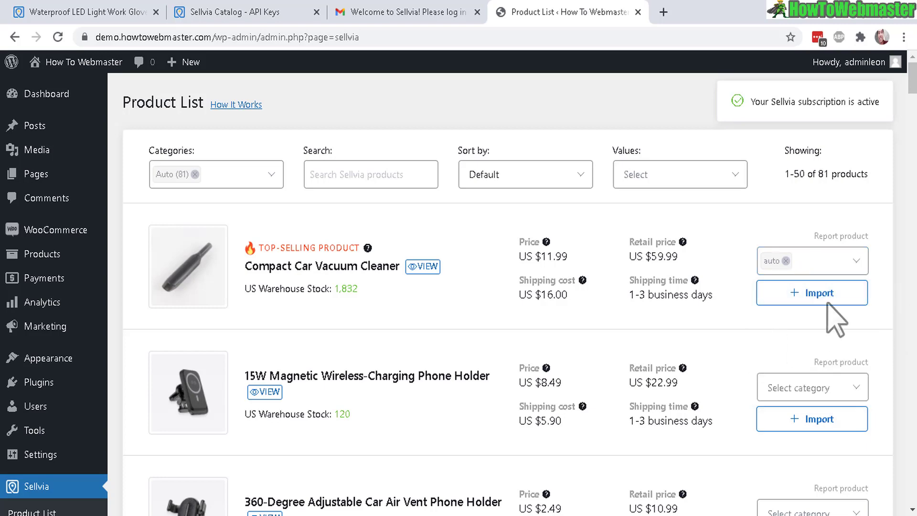
{"action": "left_click", "coordinate": [830, 294]}
{"action": "scroll", "coordinate": [913, 98], "scroll_direction": "down", "scroll_amount": 4}
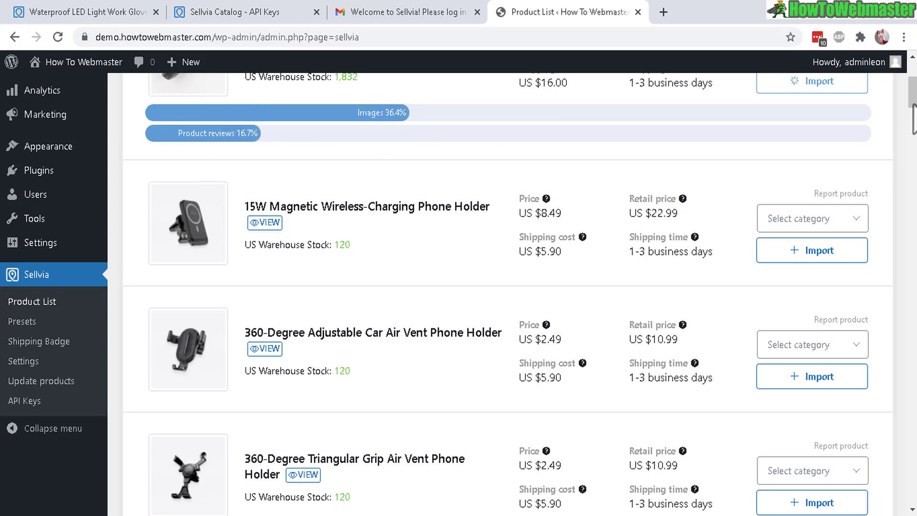
{"action": "scroll", "coordinate": [913, 104], "scroll_direction": "down", "scroll_amount": 1}
{"action": "scroll", "coordinate": [912, 115], "scroll_direction": "down", "scroll_amount": 1}
Put the 15W Magnetic Wireless-Charging Phone Holder in auto and import it.
{"action": "left_click", "coordinate": [803, 144]}
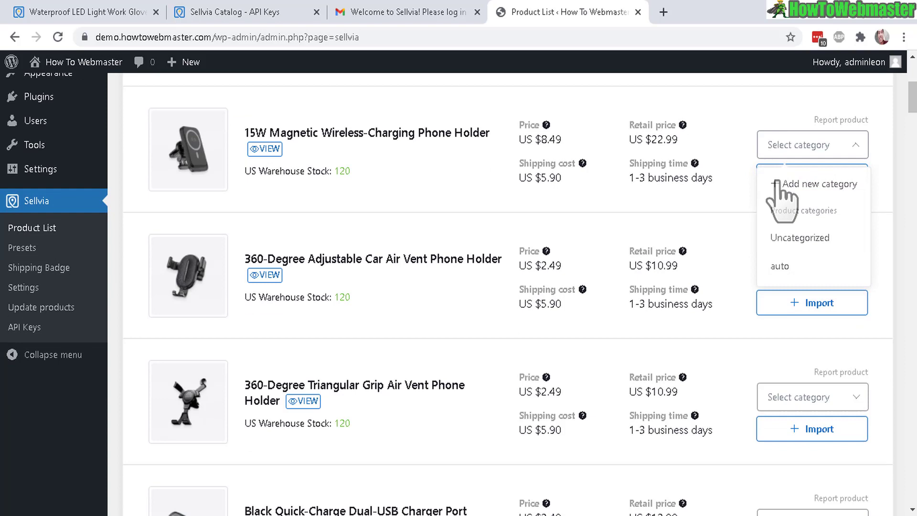
{"action": "left_click", "coordinate": [781, 266]}
{"action": "left_click", "coordinate": [890, 194]}
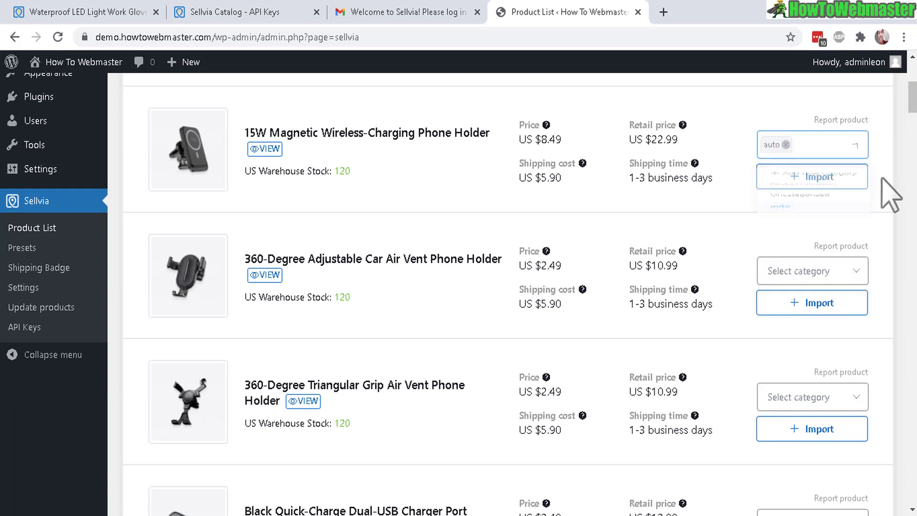
{"action": "left_click", "coordinate": [822, 178]}
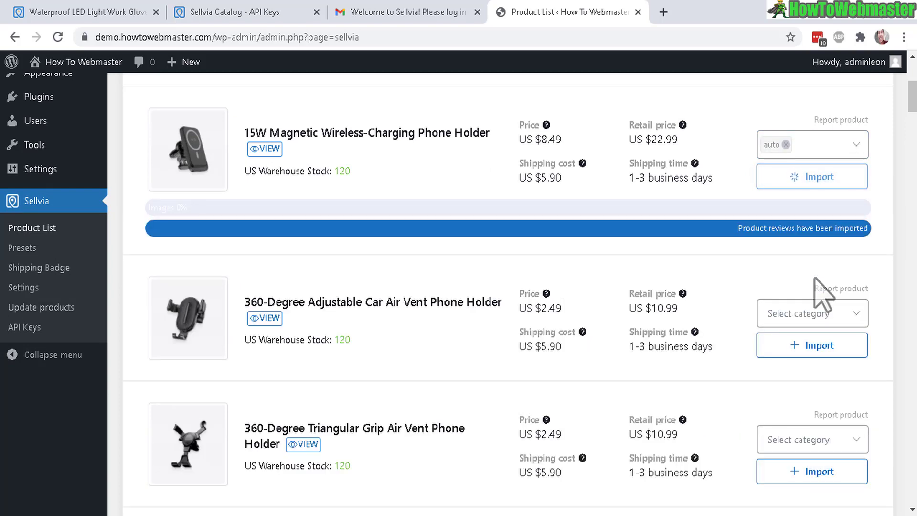
Import the two 360-Degree air vent phone holders and the Black Quick-Charge dual-USB charger.
{"action": "left_click", "coordinate": [814, 344]}
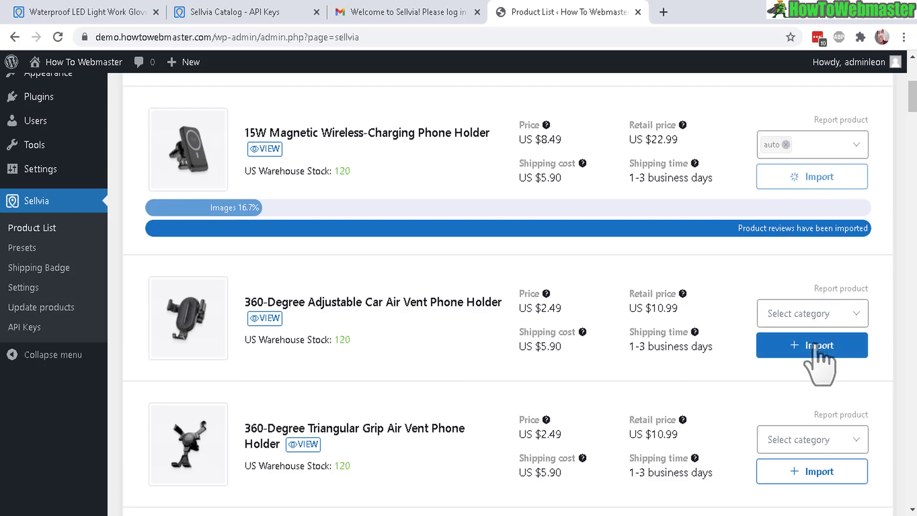
{"action": "left_click_drag", "start_coordinate": [911, 114], "coordinate": [912, 94]}
{"action": "left_click", "coordinate": [837, 300]}
{"action": "left_click", "coordinate": [814, 217]}
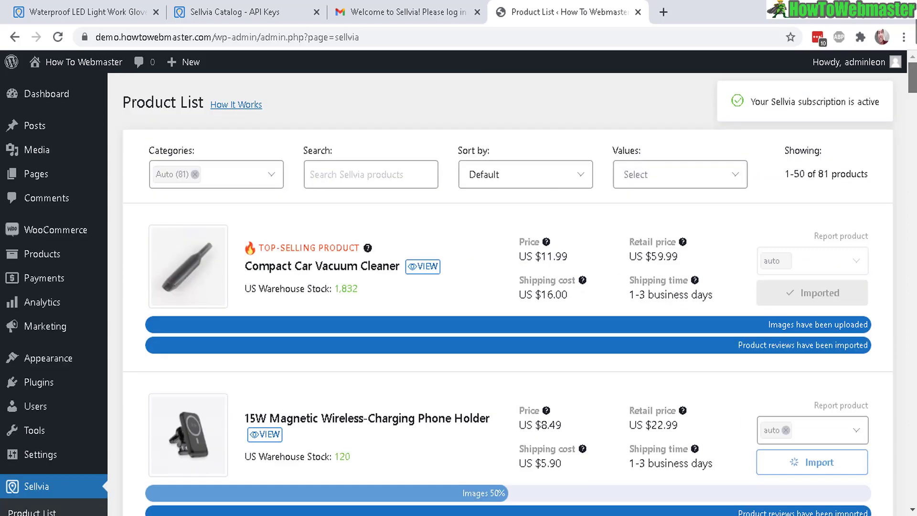
Open the storefront shop in a new tab and go to the 15W phone holder's product page.
{"action": "mouse_move", "coordinate": [70, 61]}
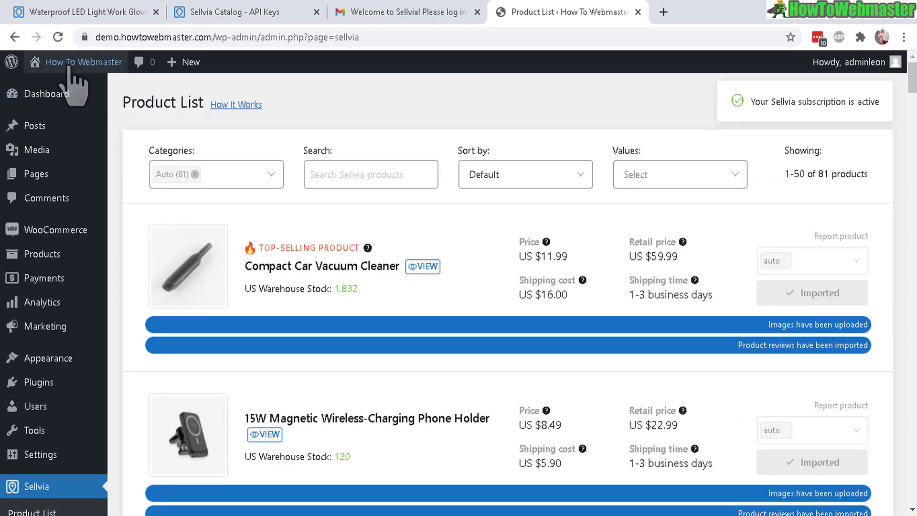
{"action": "left_click", "coordinate": [54, 98]}
{"action": "scroll", "coordinate": [736, 320], "scroll_direction": "down", "scroll_amount": 5}
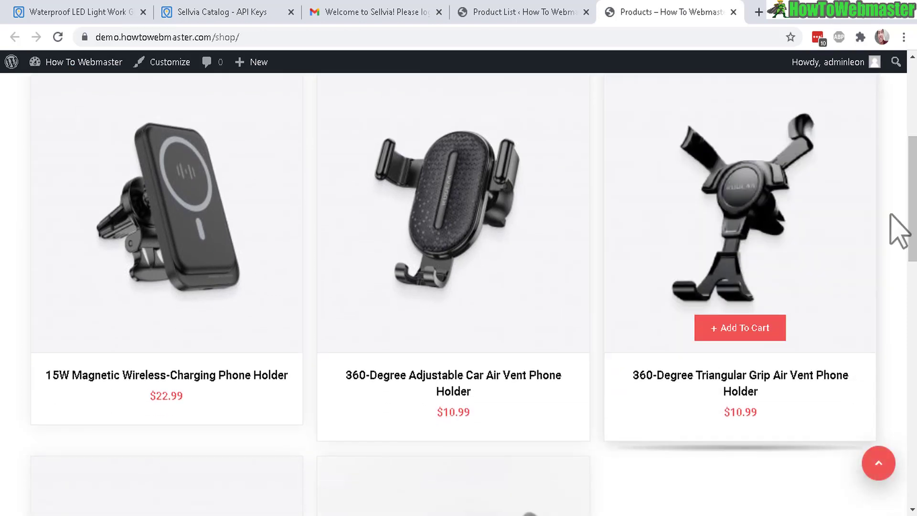
{"action": "scroll", "coordinate": [897, 229], "scroll_direction": "up", "scroll_amount": 5}
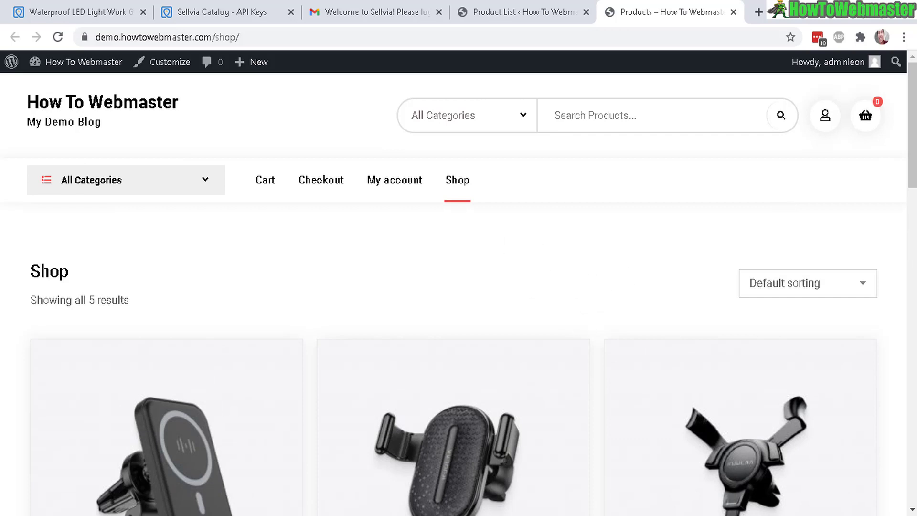
{"action": "scroll", "coordinate": [910, 106], "scroll_direction": "down", "scroll_amount": 1}
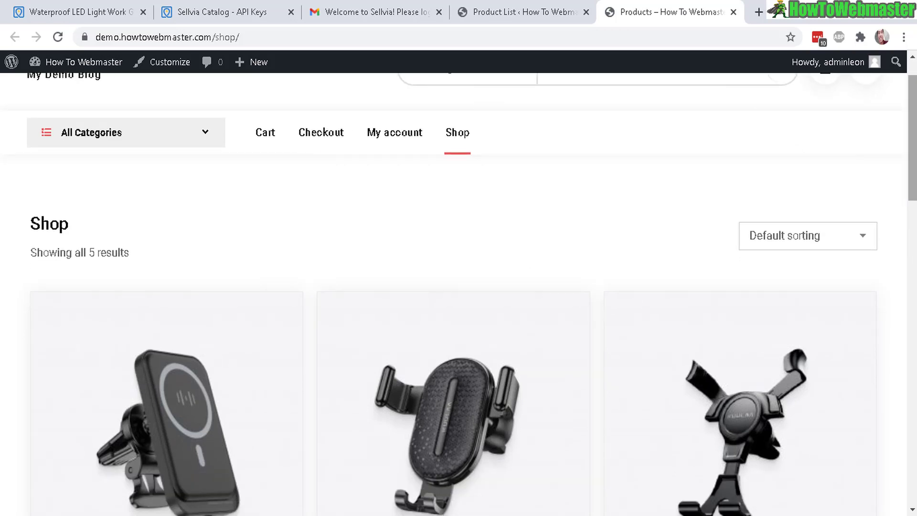
{"action": "scroll", "coordinate": [293, 232], "scroll_direction": "down", "scroll_amount": 5}
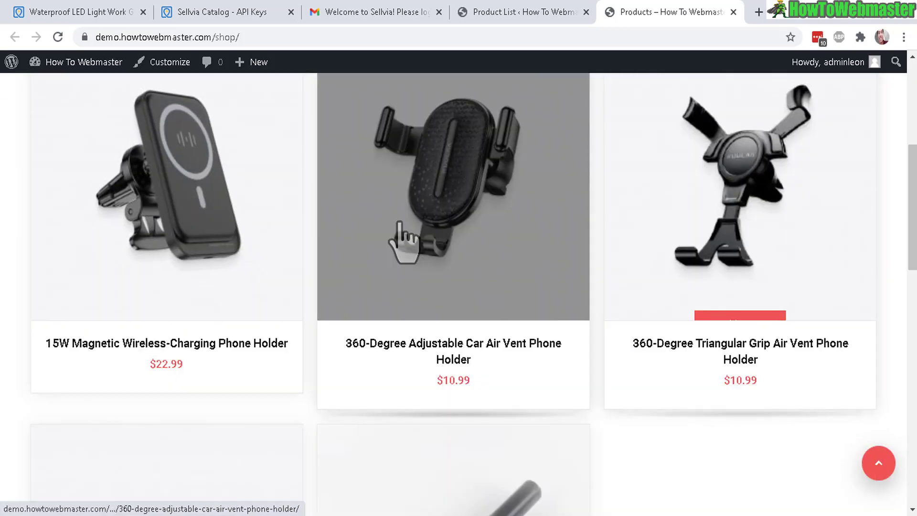
{"action": "left_click", "coordinate": [186, 199]}
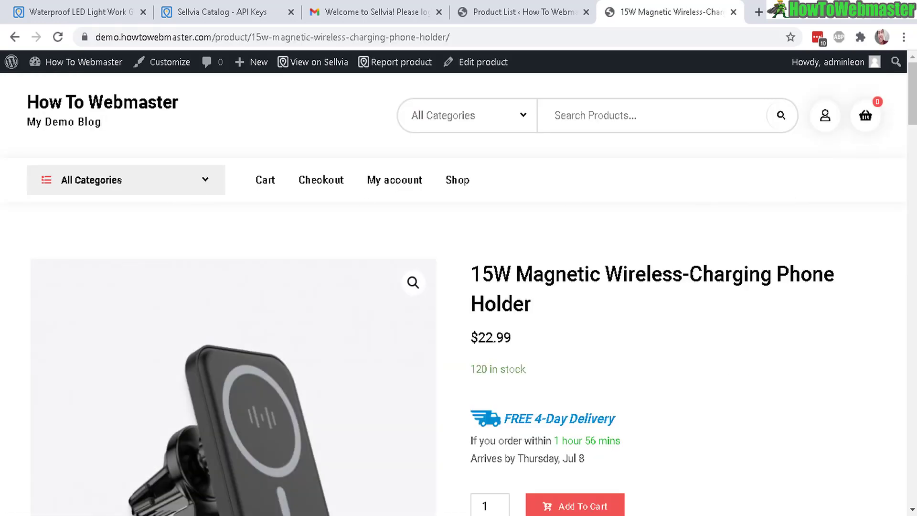
Point out the 120 in-stock count and show the third gallery photo as the main image.
{"action": "scroll", "coordinate": [262, 358], "scroll_direction": "down", "scroll_amount": 3}
{"action": "left_click_drag", "start_coordinate": [531, 146], "coordinate": [499, 125]}
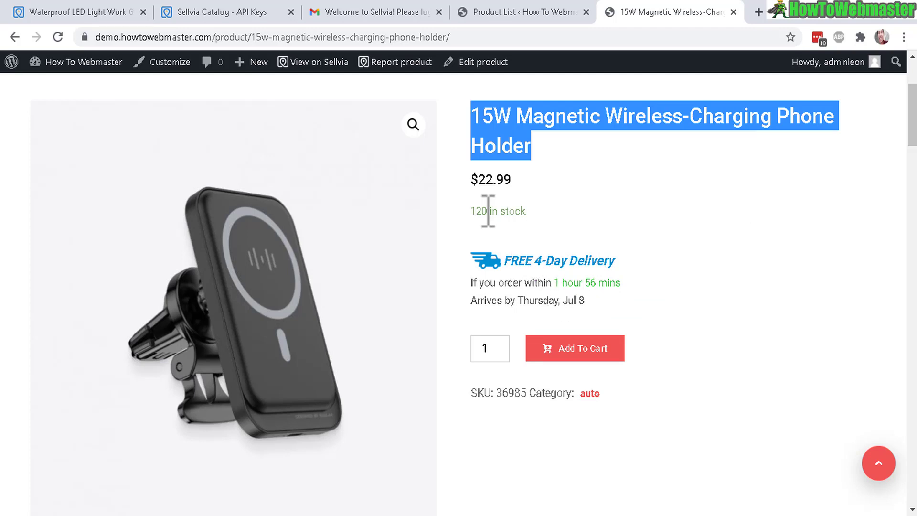
{"action": "left_click_drag", "start_coordinate": [476, 211], "coordinate": [548, 220]}
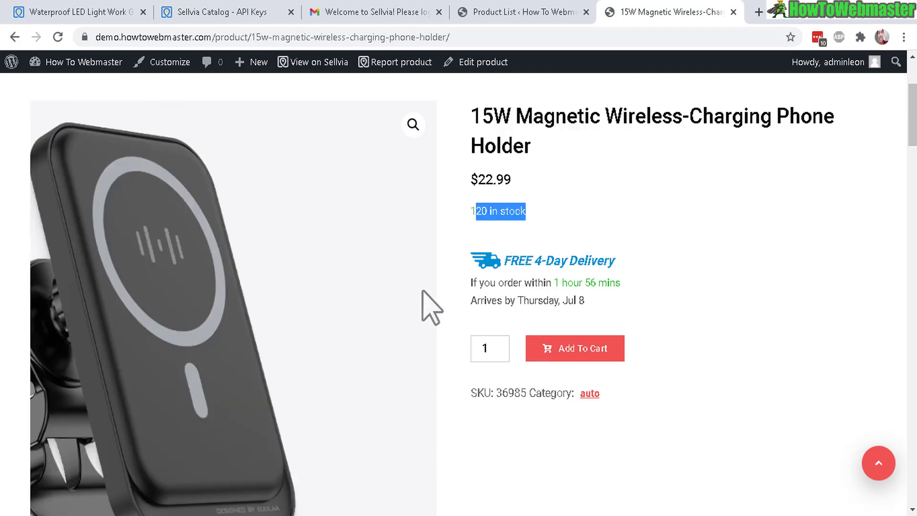
{"action": "scroll", "coordinate": [831, 172], "scroll_direction": "down", "scroll_amount": 2}
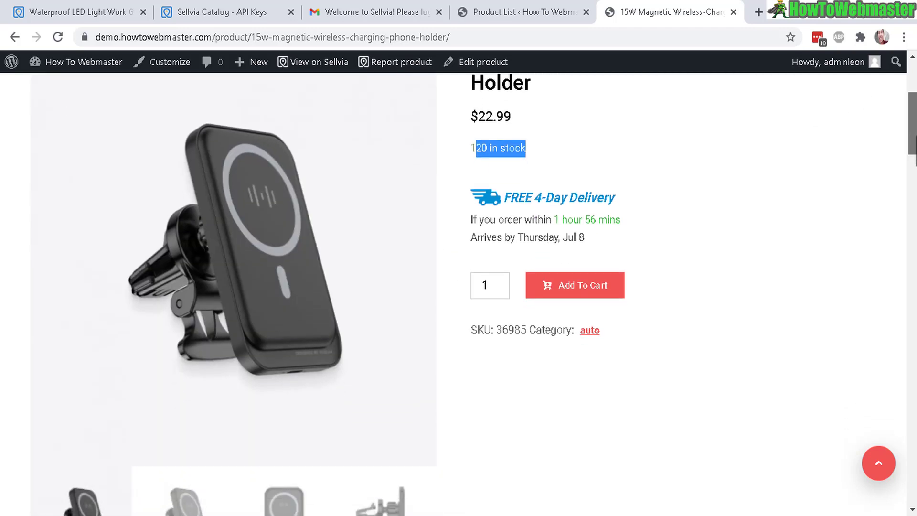
{"action": "scroll", "coordinate": [903, 174], "scroll_direction": "down", "scroll_amount": 5}
{"action": "left_click", "coordinate": [311, 325]}
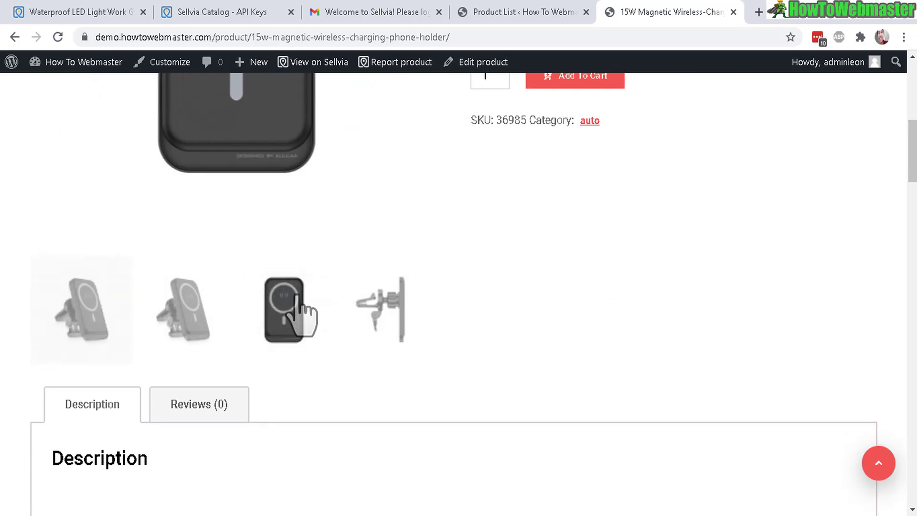
Scroll through the Description down to Related products, where the vacuum cleaner appears.
{"action": "scroll", "coordinate": [909, 172], "scroll_direction": "up", "scroll_amount": 5}
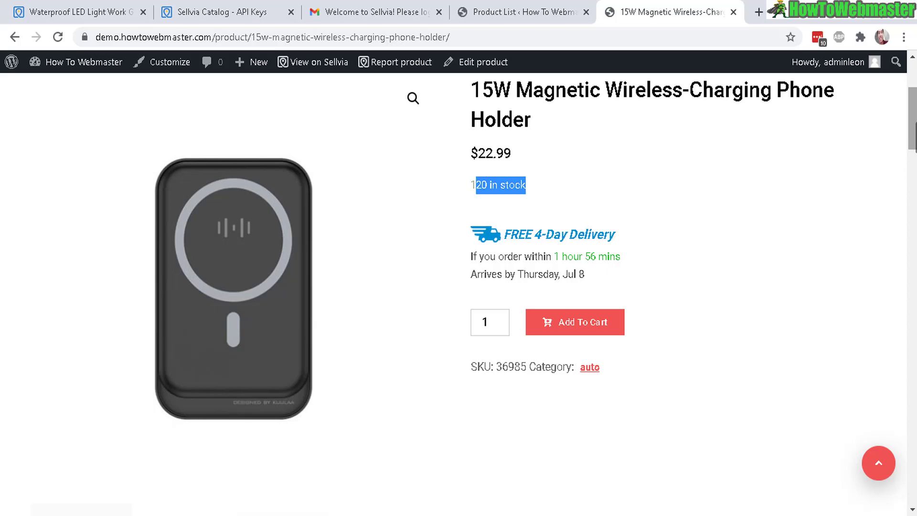
{"action": "scroll", "coordinate": [458, 293], "scroll_direction": "down", "scroll_amount": 10}
{"action": "scroll", "coordinate": [458, 294], "scroll_direction": "up", "scroll_amount": 2}
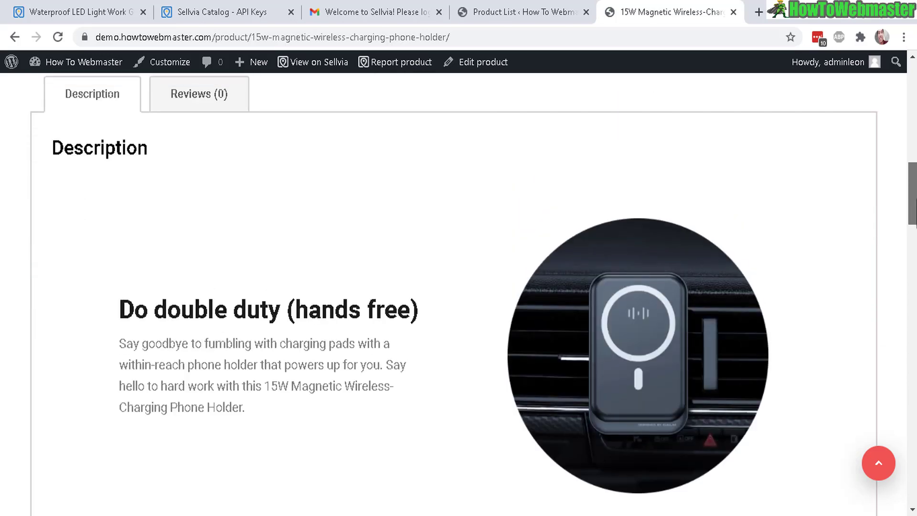
{"action": "scroll", "coordinate": [374, 161], "scroll_direction": "down", "scroll_amount": 12}
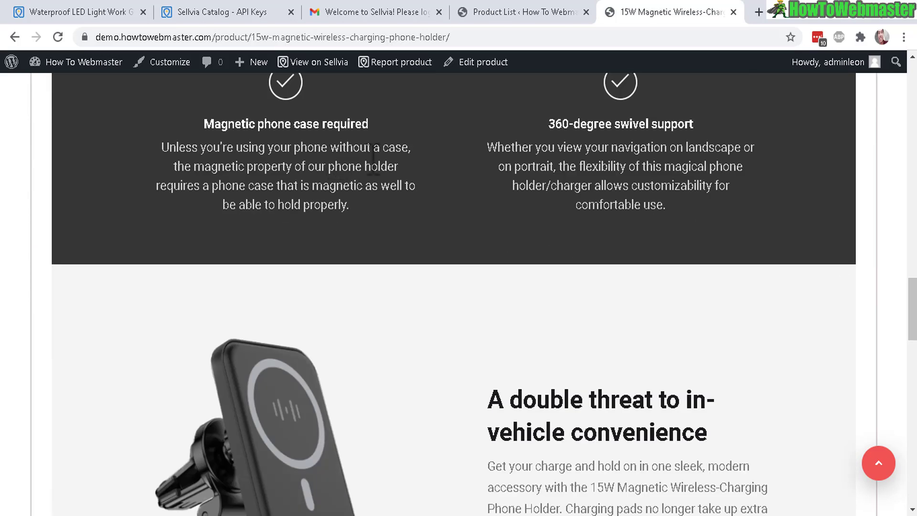
{"action": "left_click_drag", "start_coordinate": [902, 303], "coordinate": [913, 344]}
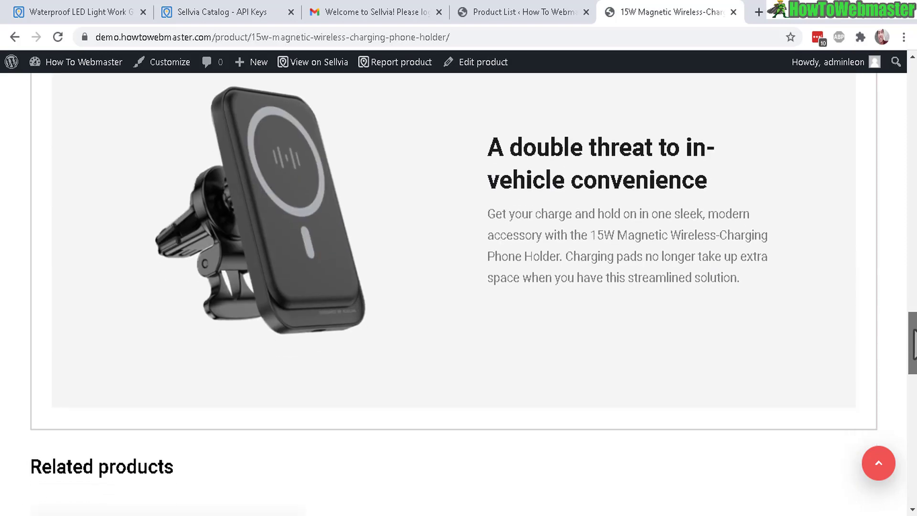
{"action": "scroll", "coordinate": [913, 344], "scroll_direction": "down", "scroll_amount": 10}
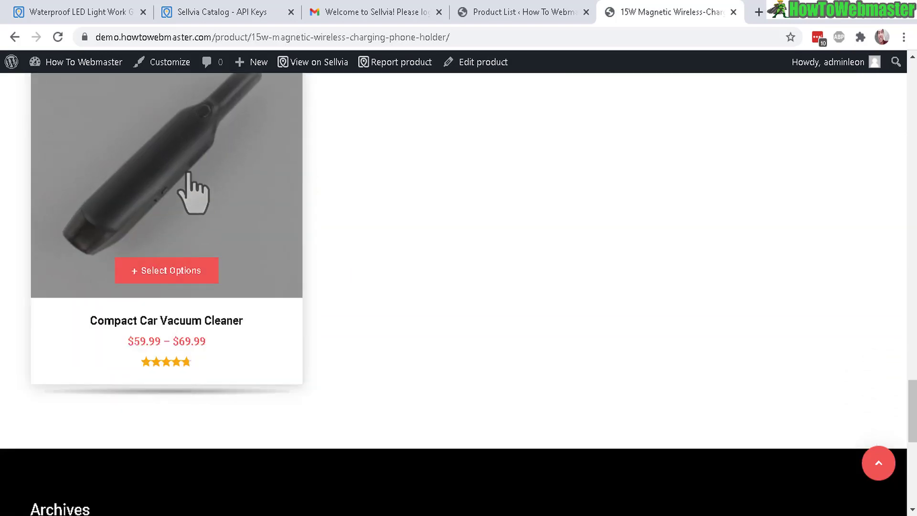
Open the Compact Car Vacuum Cleaner page, browse its 42 reviews, and enlarge then close a review photo.
{"action": "left_click", "coordinate": [190, 174]}
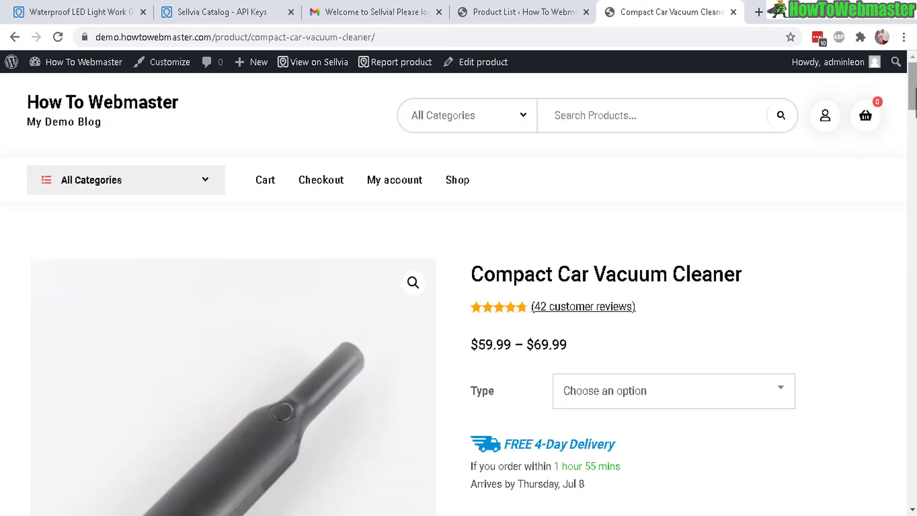
{"action": "scroll", "coordinate": [458, 286], "scroll_direction": "down", "scroll_amount": 3}
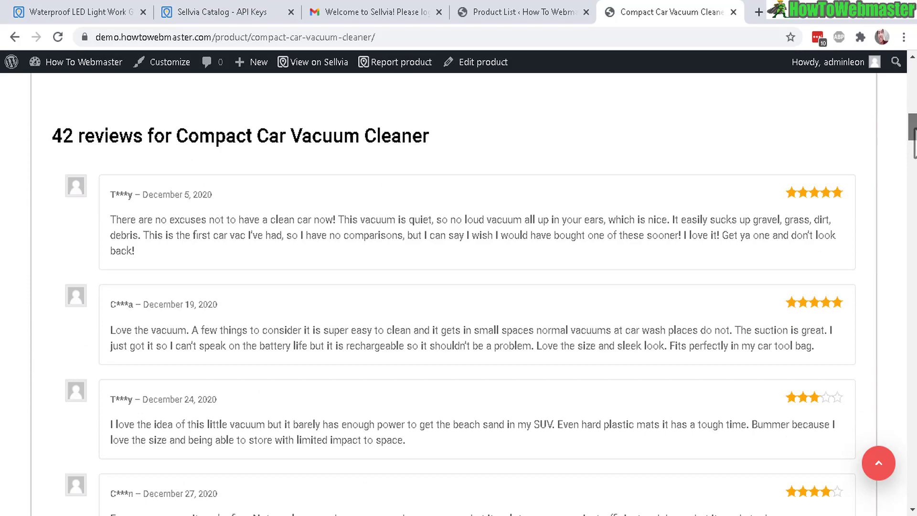
{"action": "scroll", "coordinate": [249, 151], "scroll_direction": "down", "scroll_amount": 2}
{"action": "left_click_drag", "start_coordinate": [201, 143], "coordinate": [511, 117]}
{"action": "left_click_drag", "start_coordinate": [912, 136], "coordinate": [913, 365]}
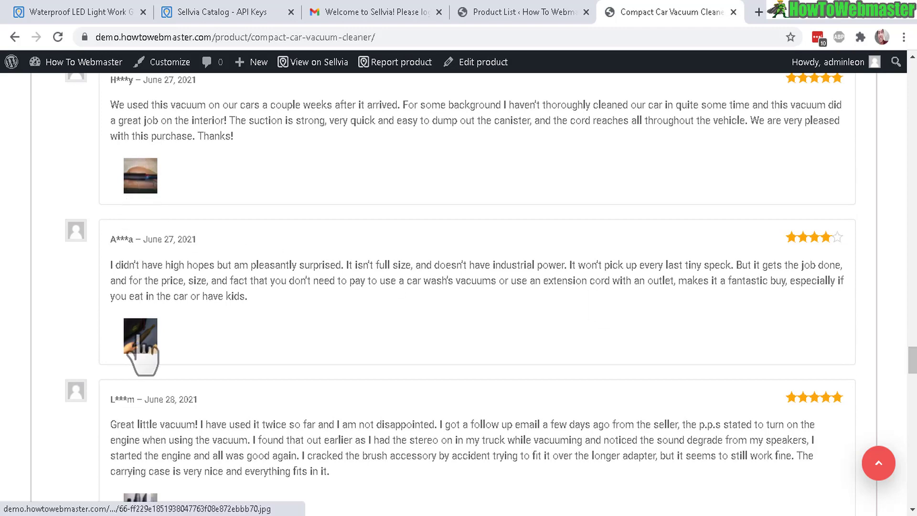
{"action": "left_click", "coordinate": [140, 347]}
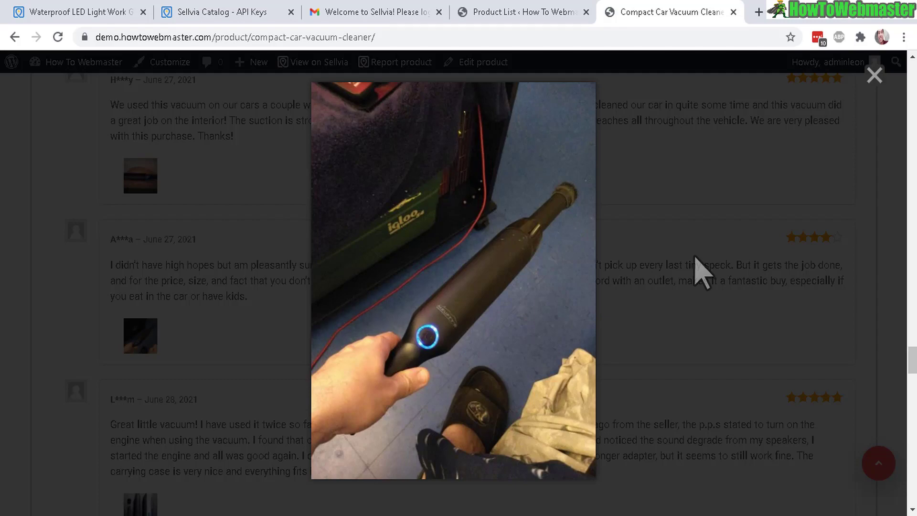
{"action": "left_click", "coordinate": [875, 75]}
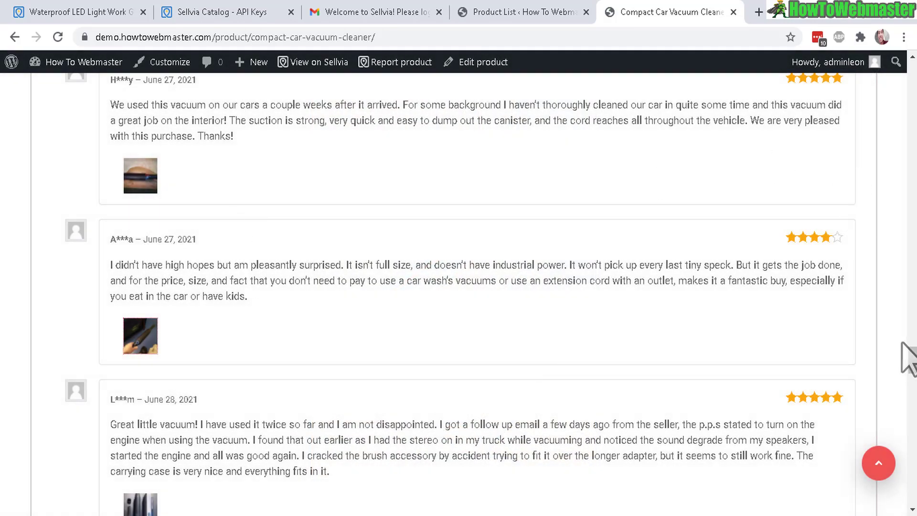
{"action": "left_click_drag", "start_coordinate": [902, 342], "coordinate": [908, 74]}
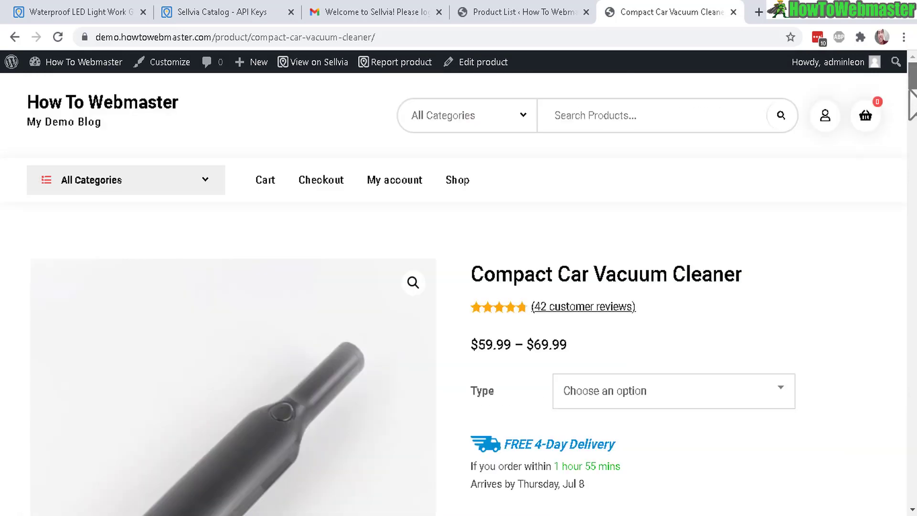
Choose the Wired vacuum type and highlight its 259 stock count and the $59.99 – $69.99 price range.
{"action": "scroll", "coordinate": [420, 147], "scroll_direction": "down", "scroll_amount": 5}
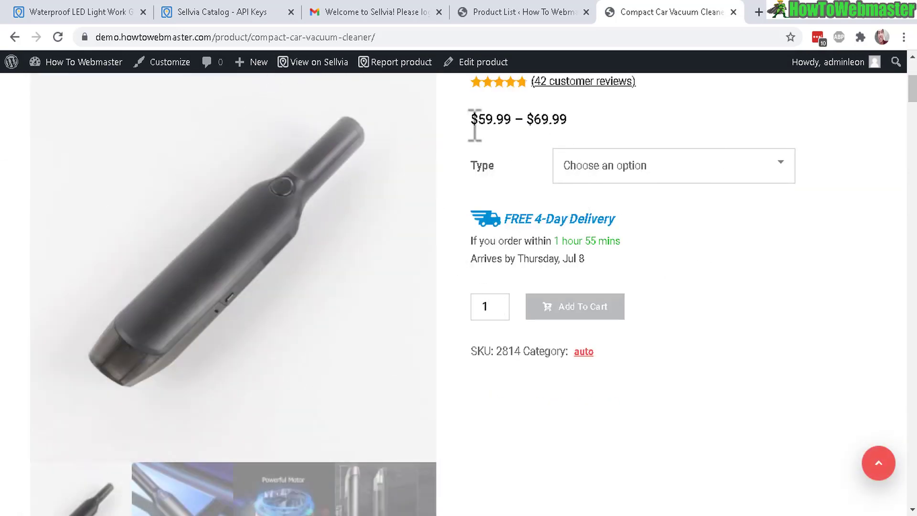
{"action": "left_click", "coordinate": [683, 177]}
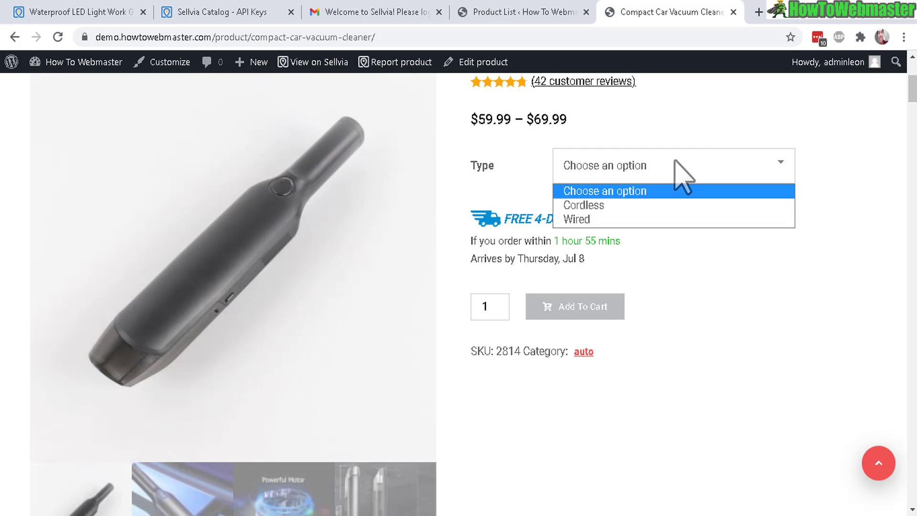
{"action": "left_click", "coordinate": [583, 220]}
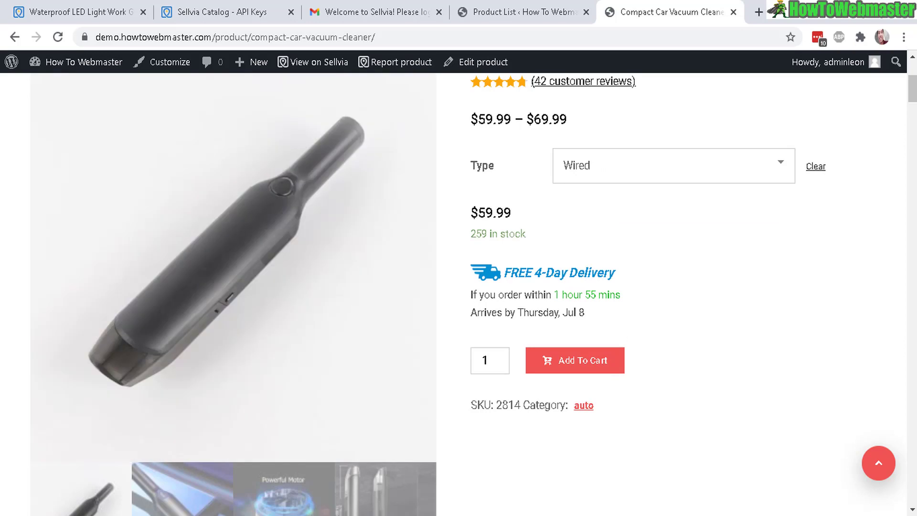
{"action": "scroll", "coordinate": [696, 178], "scroll_direction": "down", "scroll_amount": 5}
{"action": "scroll", "coordinate": [696, 178], "scroll_direction": "up", "scroll_amount": 5}
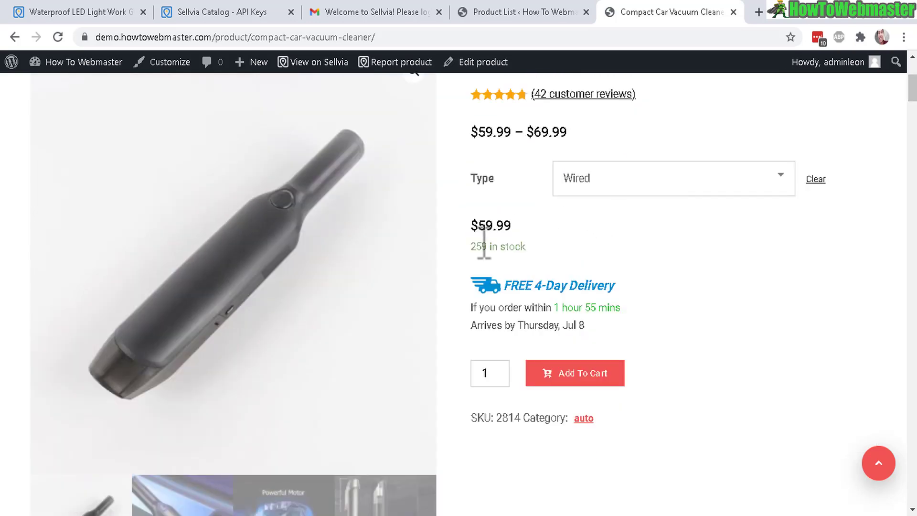
{"action": "left_click_drag", "start_coordinate": [479, 249], "coordinate": [520, 249]}
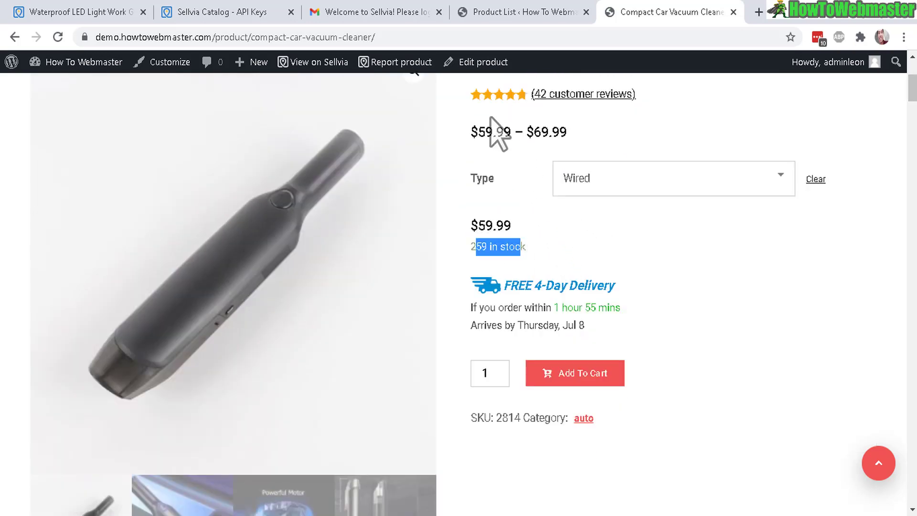
{"action": "left_click_drag", "start_coordinate": [474, 130], "coordinate": [596, 145]}
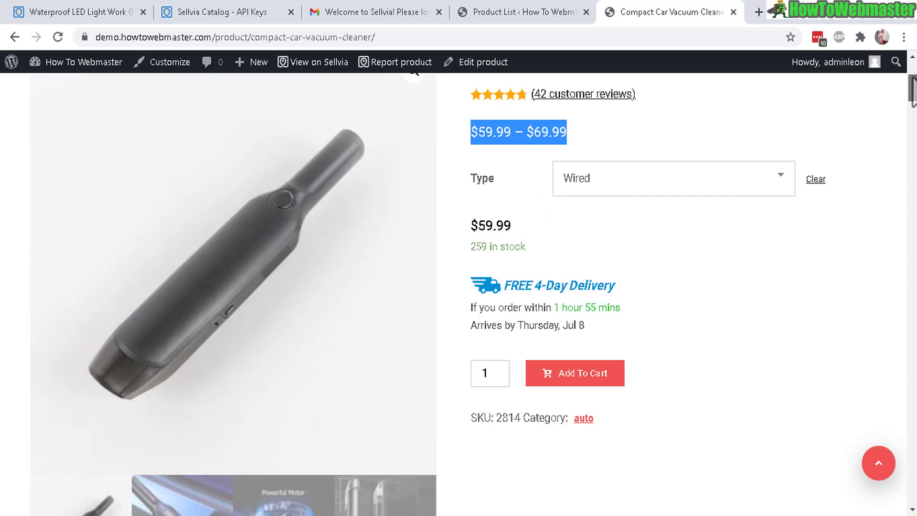
{"action": "scroll", "coordinate": [804, 111], "scroll_direction": "up", "scroll_amount": 3}
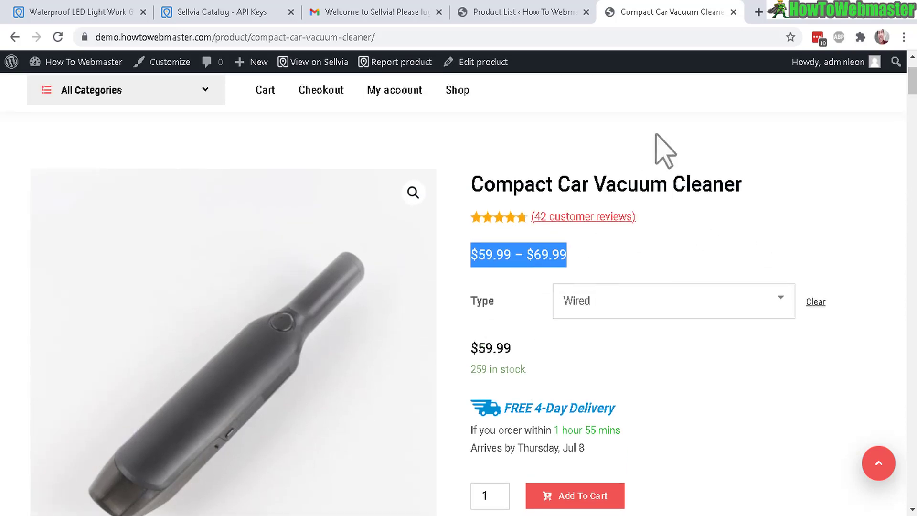
{"action": "scroll", "coordinate": [459, 294], "scroll_direction": "up", "scroll_amount": 2}
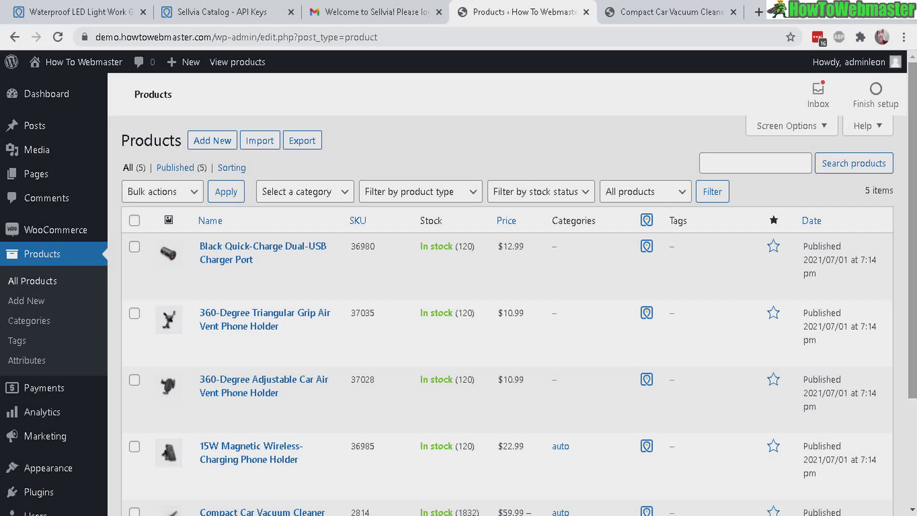
Open the Black Quick-Charge Dual-USB Charger Port's Sellvia catalog page from the products list.
{"action": "scroll", "coordinate": [865, 172], "scroll_direction": "down", "scroll_amount": 2}
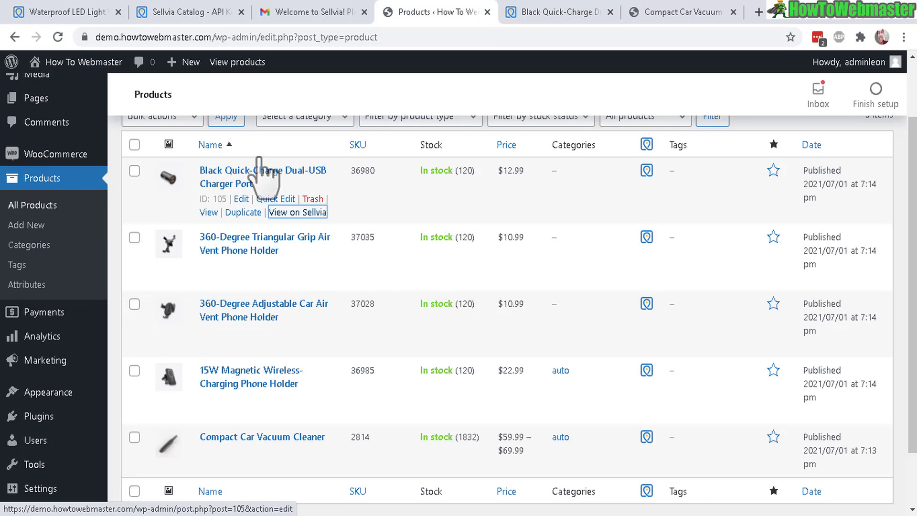
{"action": "left_click", "coordinate": [550, 14]}
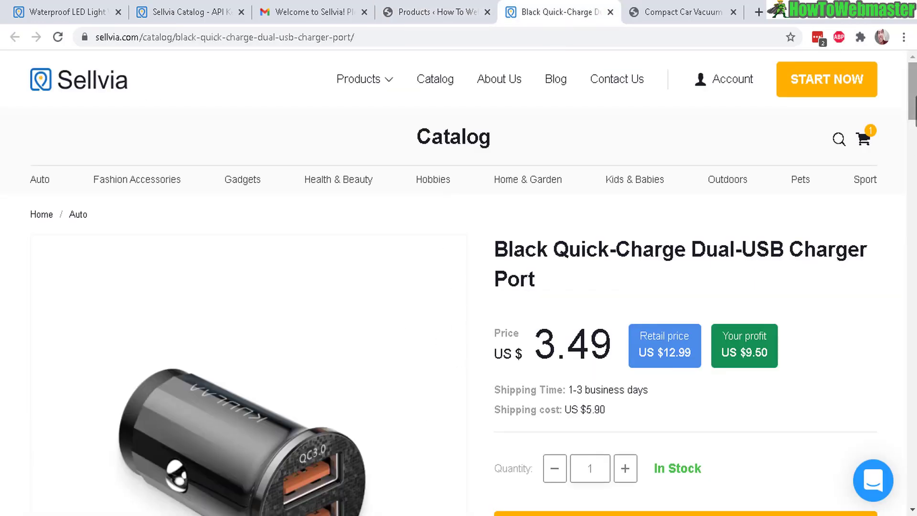
Check the charger port's $3.49 cost against its $12.99 retail price, then return to the Compact Car Vacuum Cleaner page.
{"action": "left_click_drag", "start_coordinate": [913, 103], "coordinate": [912, 115]}
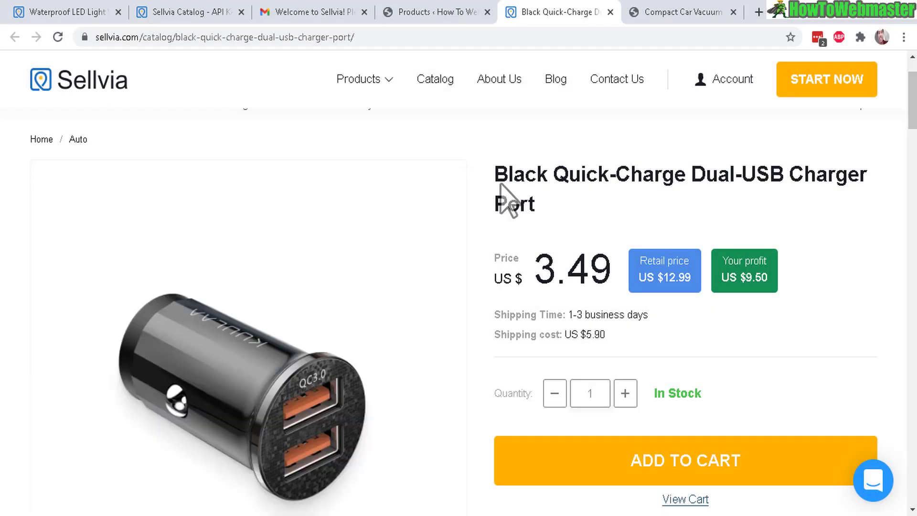
{"action": "left_click", "coordinate": [689, 8]}
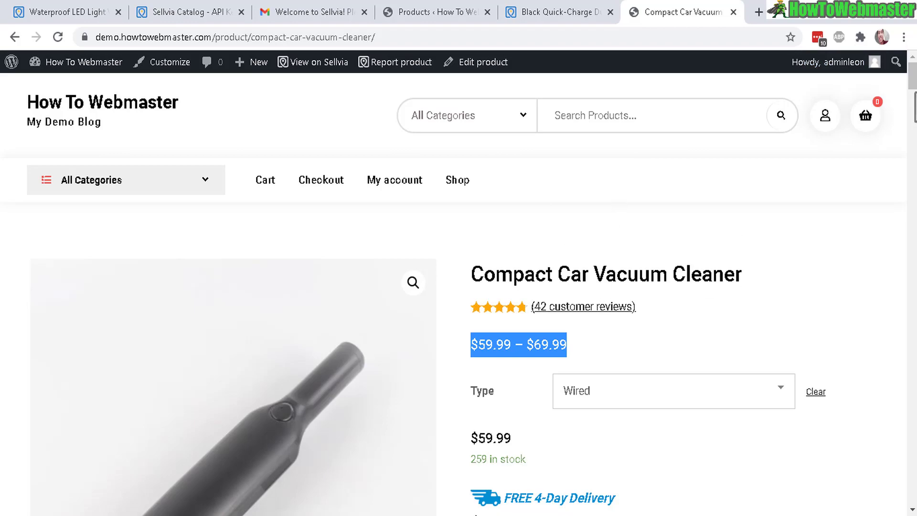
{"action": "mouse_move", "coordinate": [913, 87]}
{"action": "left_mouse_down"}
{"action": "mouse_move", "coordinate": [913, 152]}
{"action": "mouse_move", "coordinate": [913, 97]}
{"action": "left_mouse_up"}
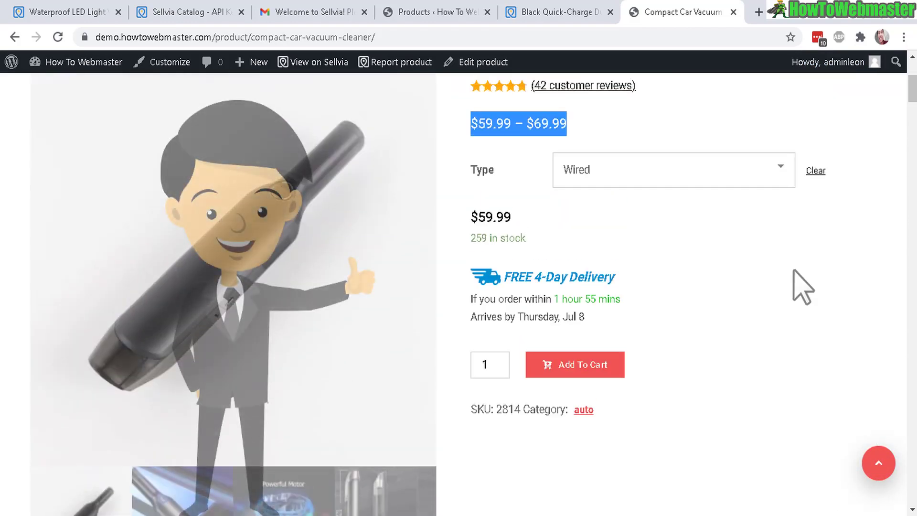